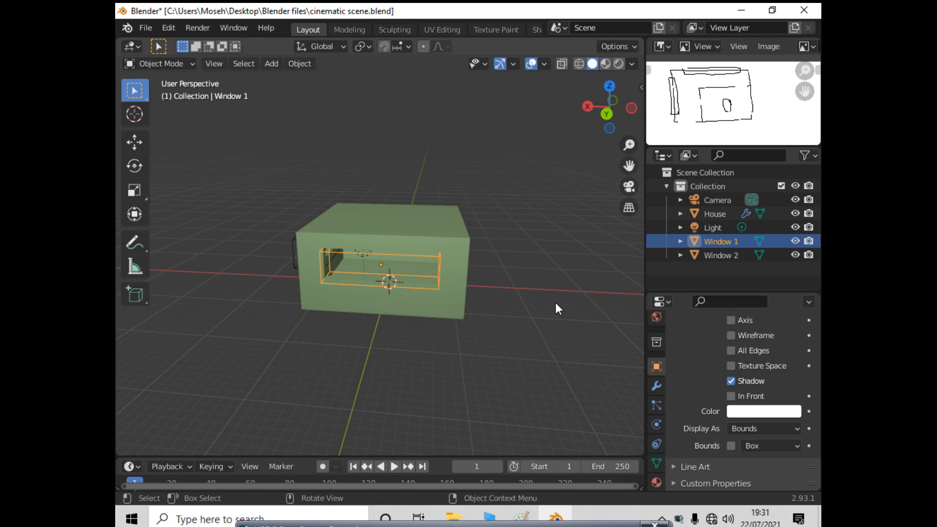
{"action": "mouse_move", "coordinate": [555, 301]}
{"action": "middle_mouse_down"}
{"action": "mouse_move", "coordinate": [432, 301]}
{"action": "mouse_move", "coordinate": [428, 309]}
{"action": "mouse_move", "coordinate": [439, 341]}
{"action": "mouse_move", "coordinate": [512, 329]}
{"action": "mouse_move", "coordinate": [537, 300]}
{"action": "middle_mouse_up"}
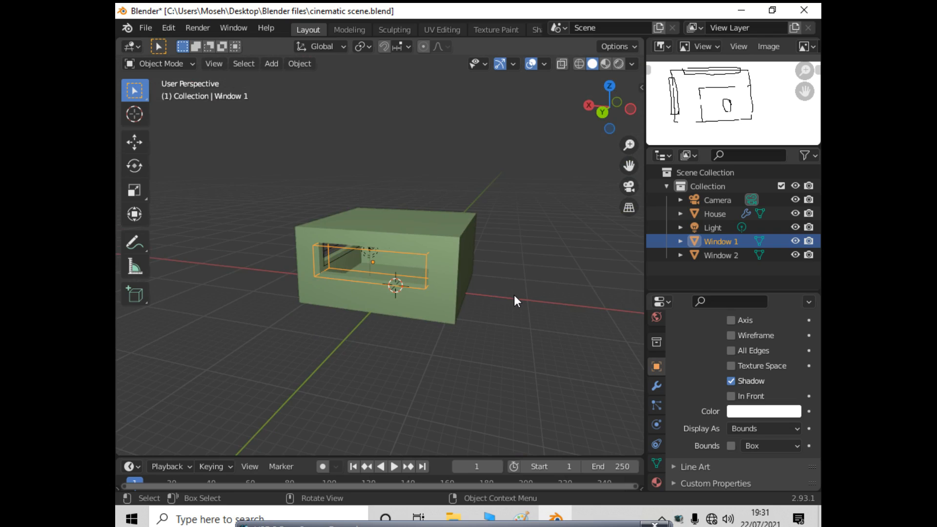
{"action": "middle_click_drag", "start_coordinate": [271, 323], "coordinate": [285, 376]}
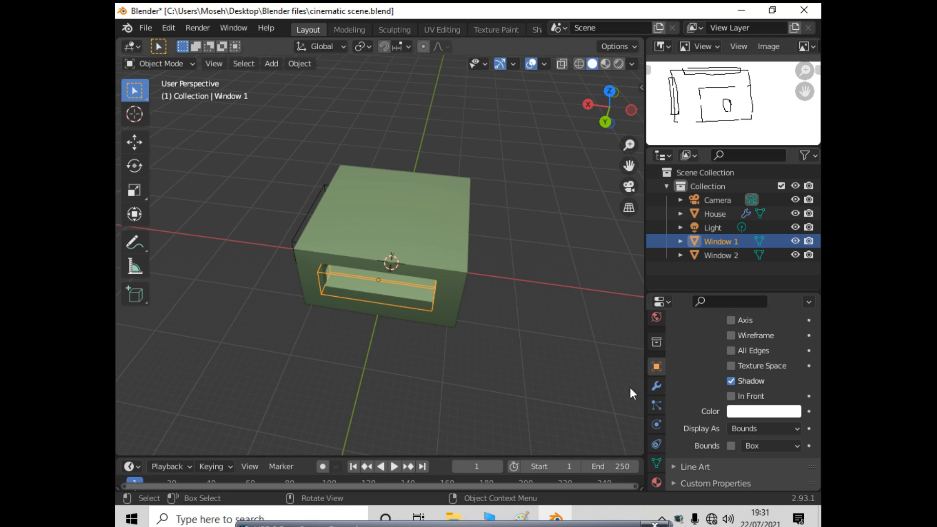
{"action": "middle_click_drag", "start_coordinate": [351, 366], "coordinate": [361, 325]}
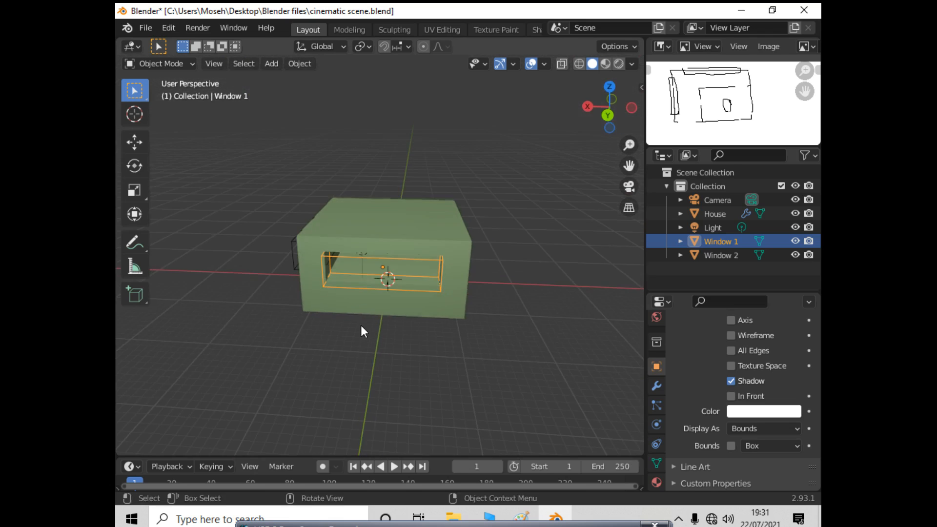
Join the Outliner and Properties areas so that the Outliner takes over the Properties editor's space
{"action": "right_click", "coordinate": [688, 292]}
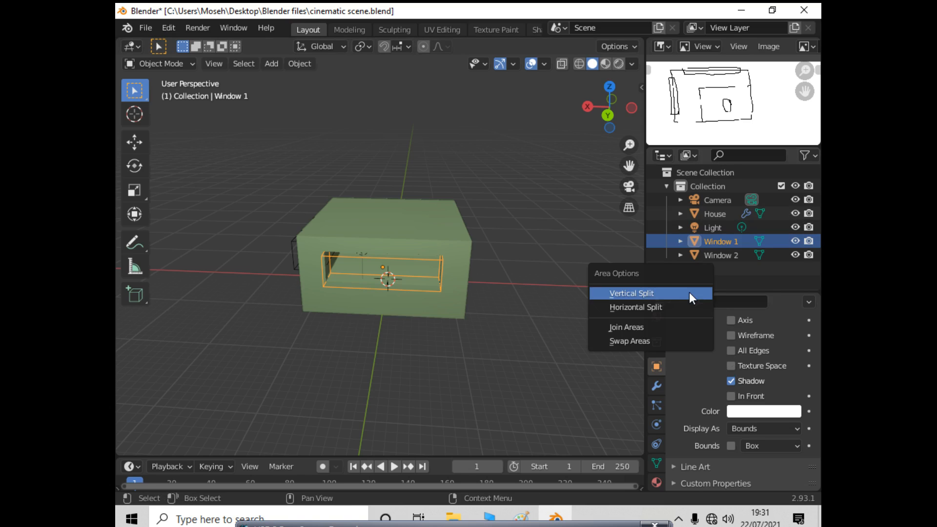
{"action": "left_click", "coordinate": [642, 328]}
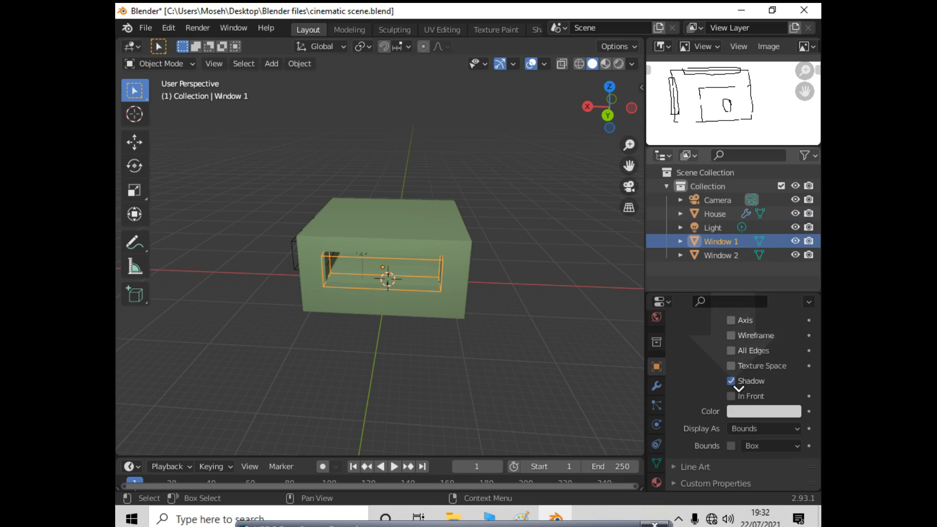
{"action": "left_click", "coordinate": [740, 389]}
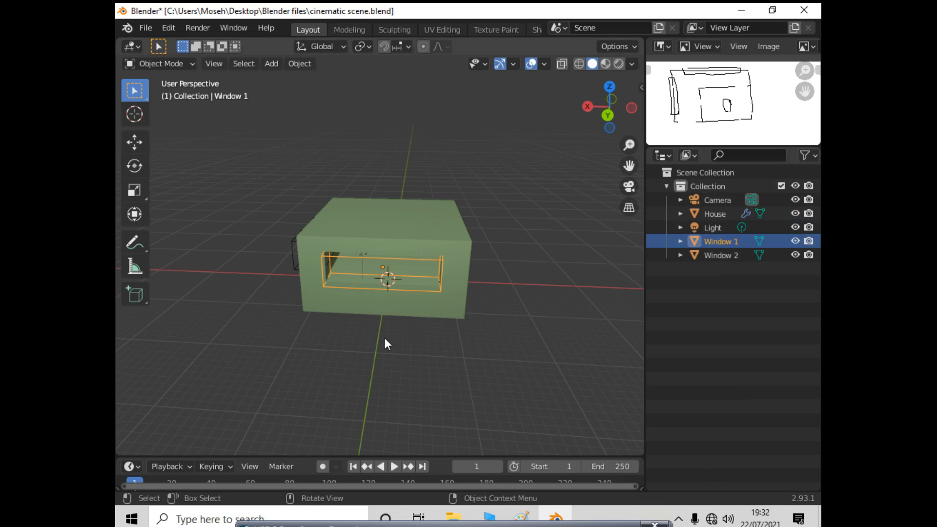
Delete the Window 1 and Window 2 objects from the scene collection
{"action": "right_click", "coordinate": [734, 236]}
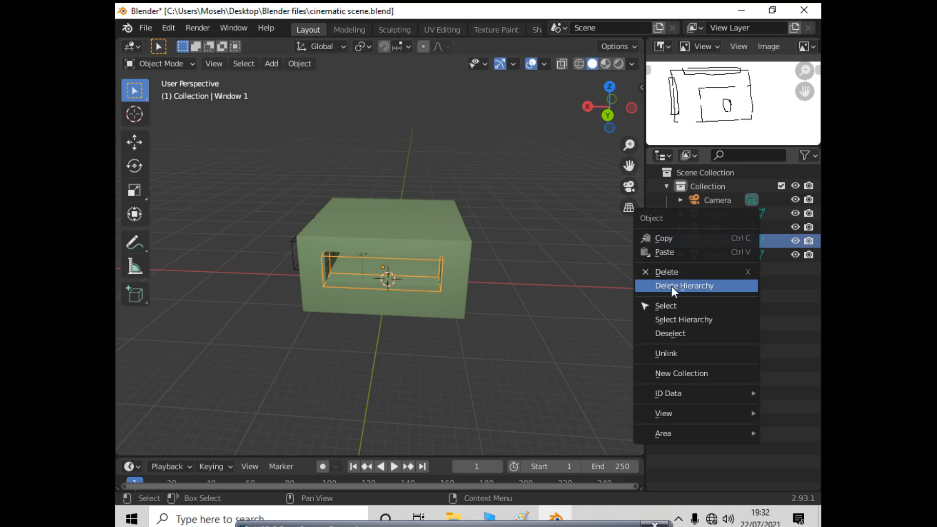
{"action": "left_click", "coordinate": [677, 274]}
{"action": "left_click", "coordinate": [724, 239]}
{"action": "right_click", "coordinate": [724, 239]}
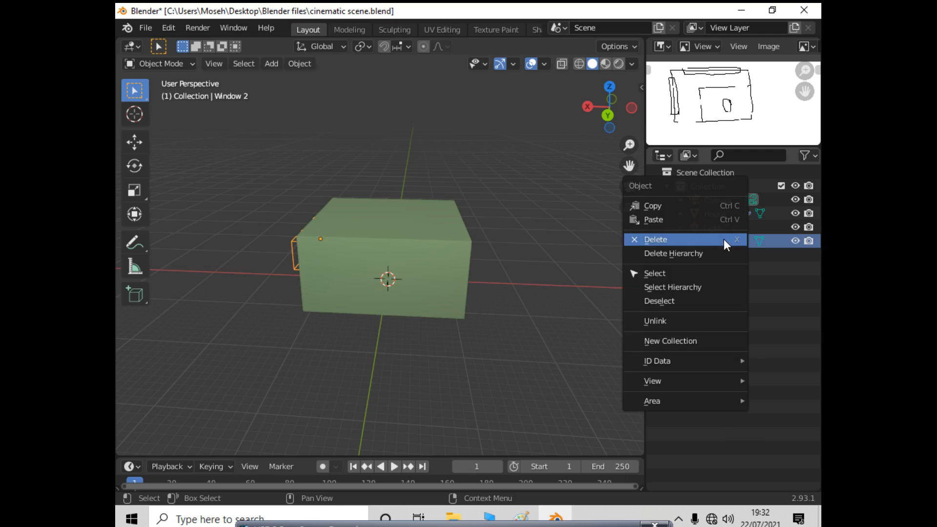
{"action": "left_click", "coordinate": [681, 239]}
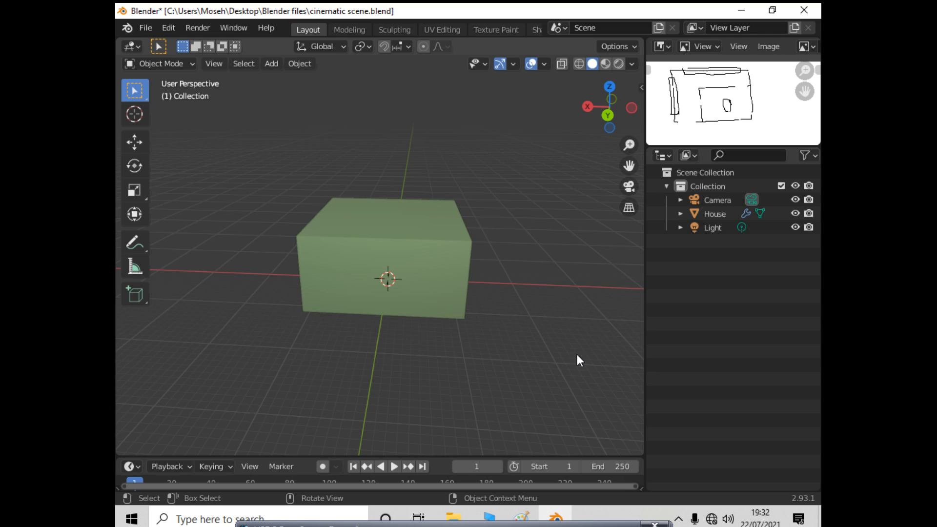
Select the House, extend the image editor over the Outliner area, and split it into three stacked areas
{"action": "left_click", "coordinate": [411, 287]}
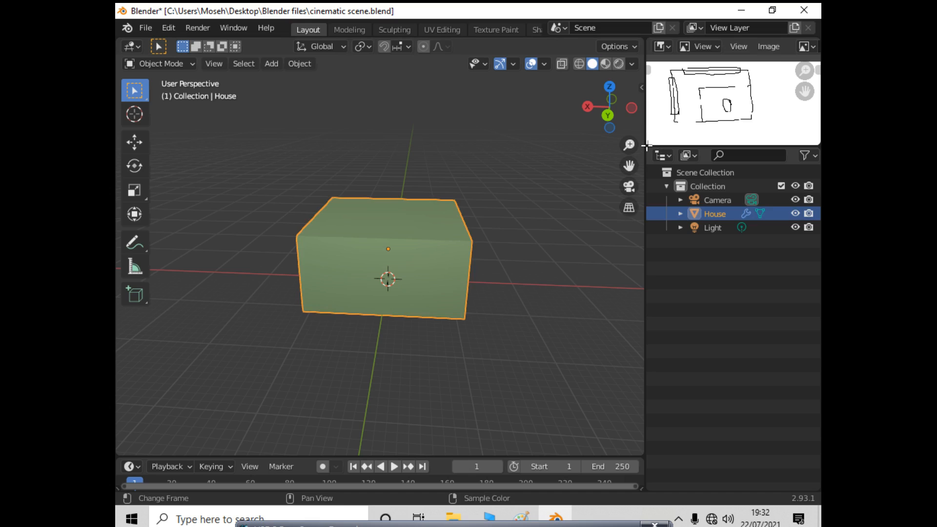
{"action": "left_click_drag", "start_coordinate": [646, 145], "coordinate": [665, 186]}
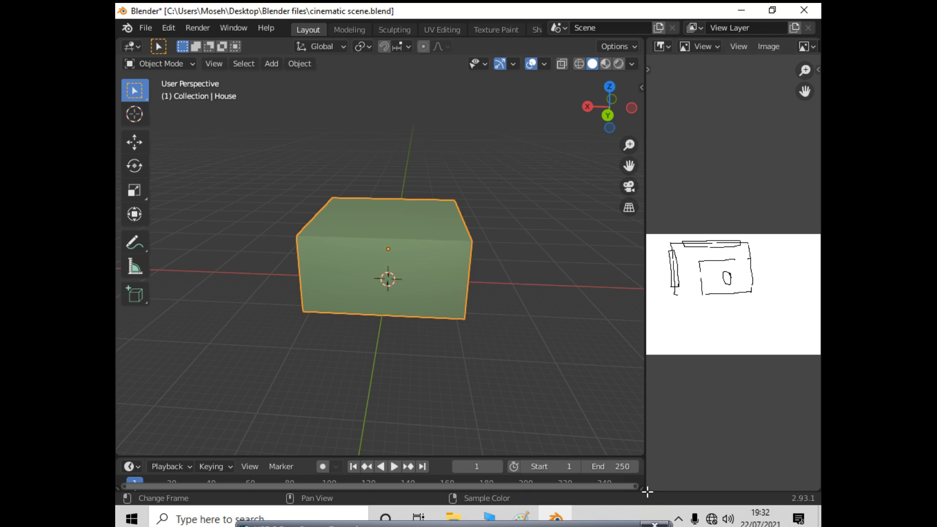
{"action": "left_click_drag", "start_coordinate": [647, 491], "coordinate": [660, 158]}
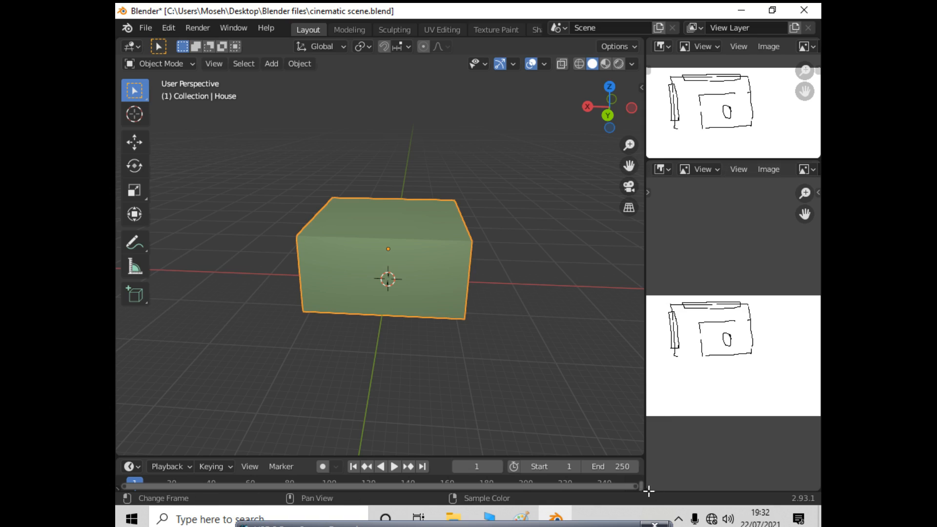
{"action": "left_click_drag", "start_coordinate": [647, 491], "coordinate": [681, 316]}
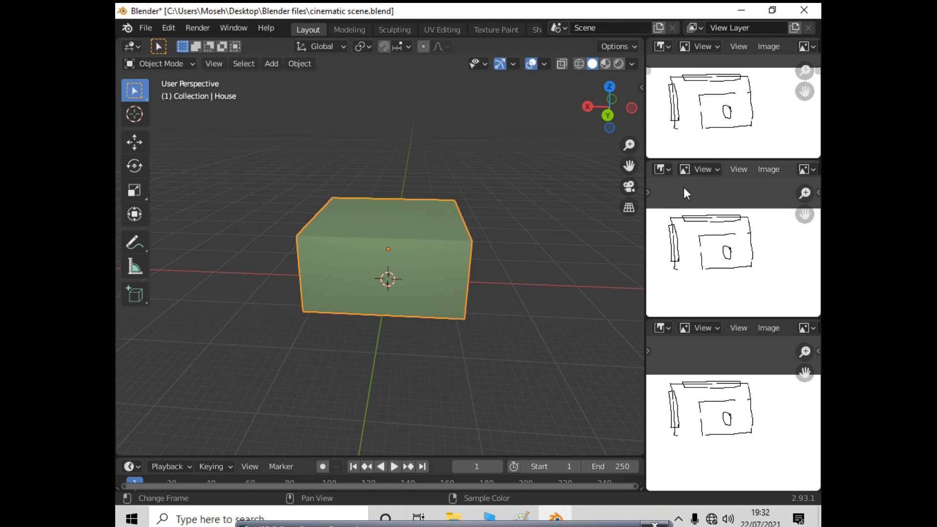
Change the middle stacked area to the Outliner and the lowest one to the Properties editor
{"action": "left_click", "coordinate": [670, 171]}
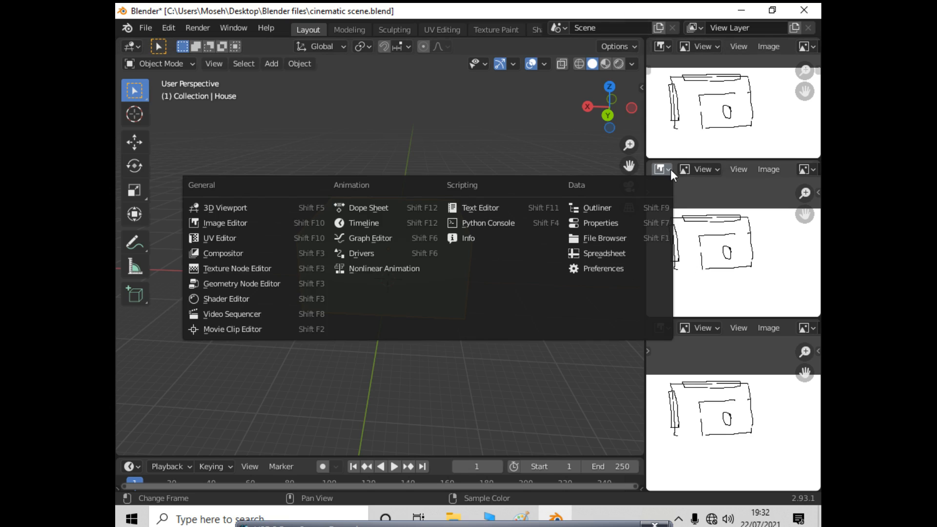
{"action": "left_click", "coordinate": [610, 208]}
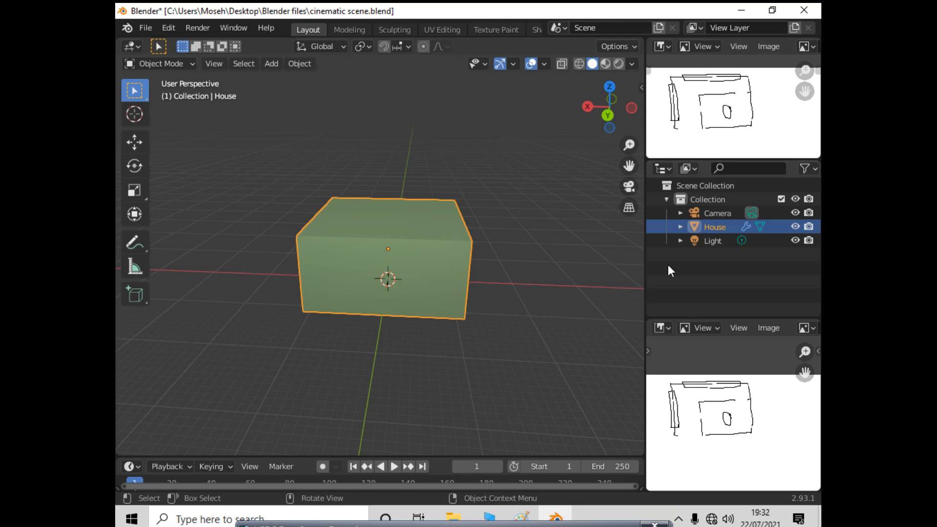
{"action": "left_click", "coordinate": [666, 326]}
{"action": "left_click", "coordinate": [610, 380]}
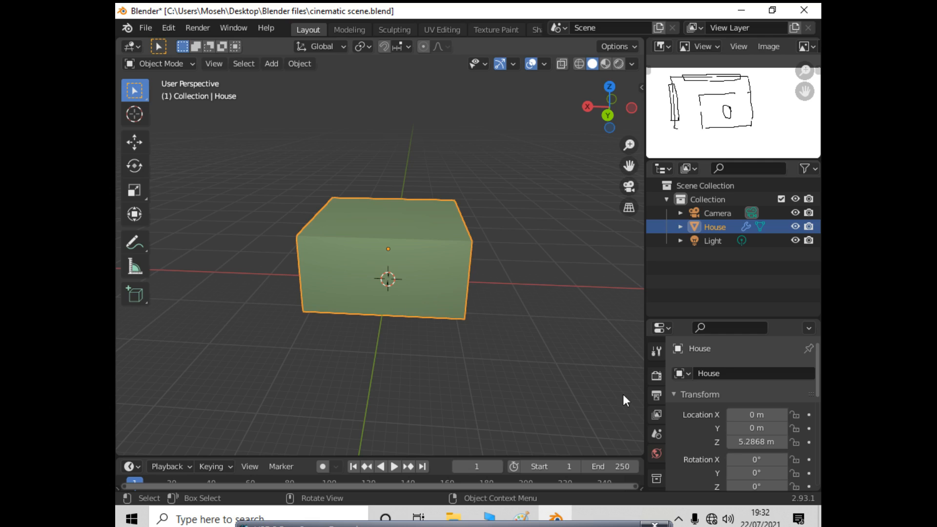
Remove the Solidify and Boolean modifiers from the House object so that it has no modifiers
{"action": "scroll", "coordinate": [657, 429], "scroll_direction": "down", "scroll_amount": 6}
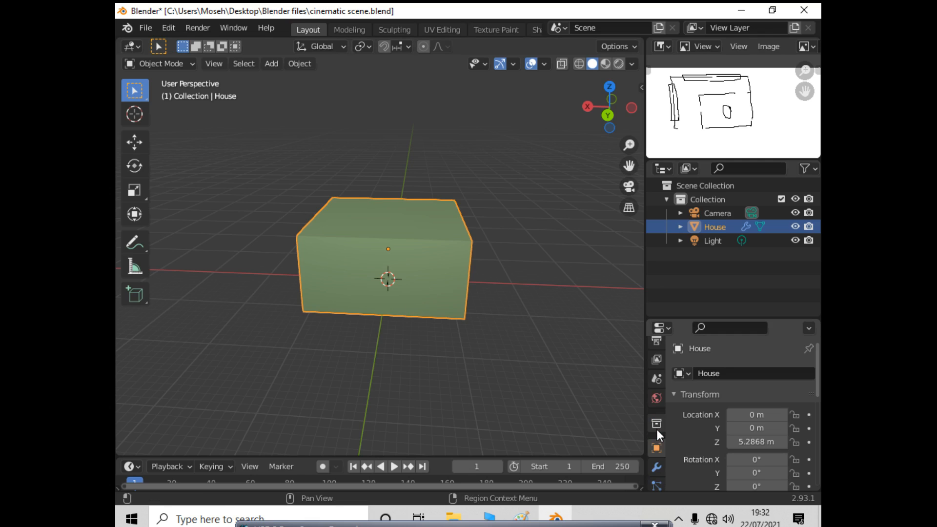
{"action": "left_click", "coordinate": [656, 358]}
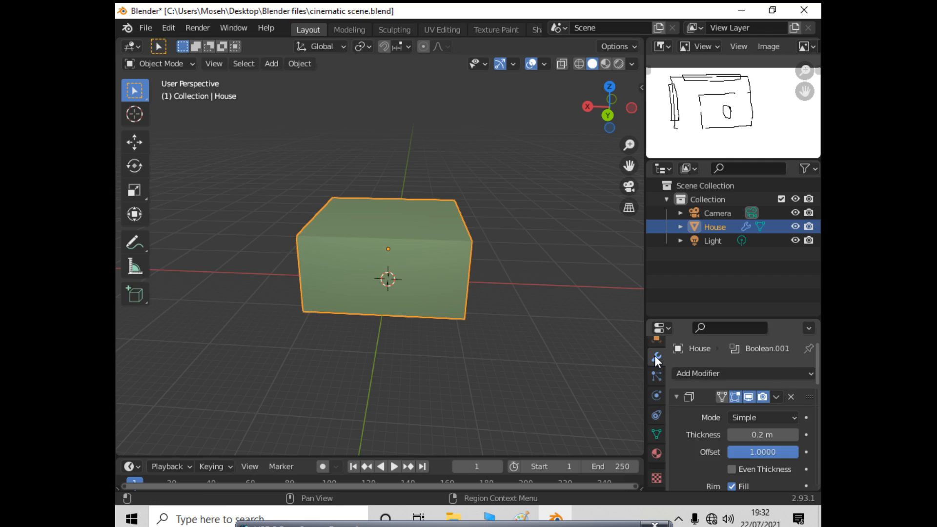
{"action": "scroll", "coordinate": [699, 430], "scroll_direction": "down", "scroll_amount": 8}
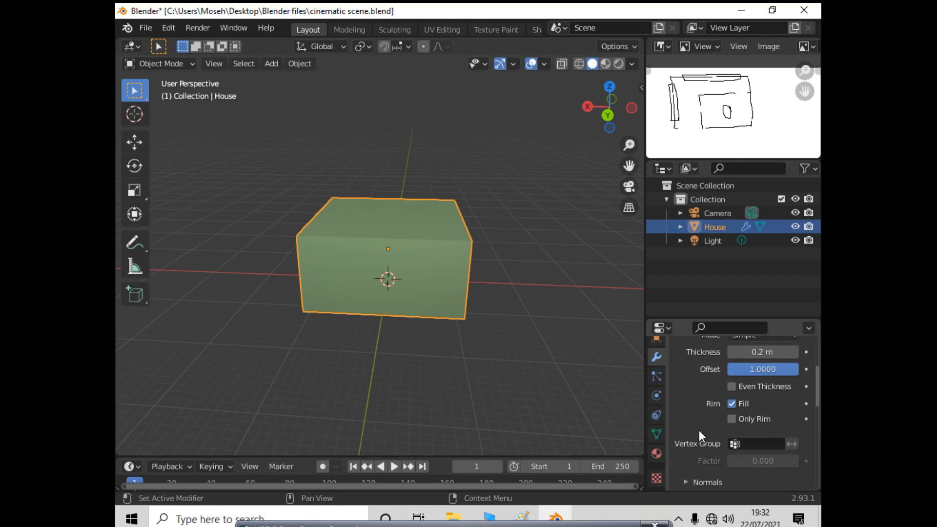
{"action": "scroll", "coordinate": [699, 429], "scroll_direction": "up", "scroll_amount": 8}
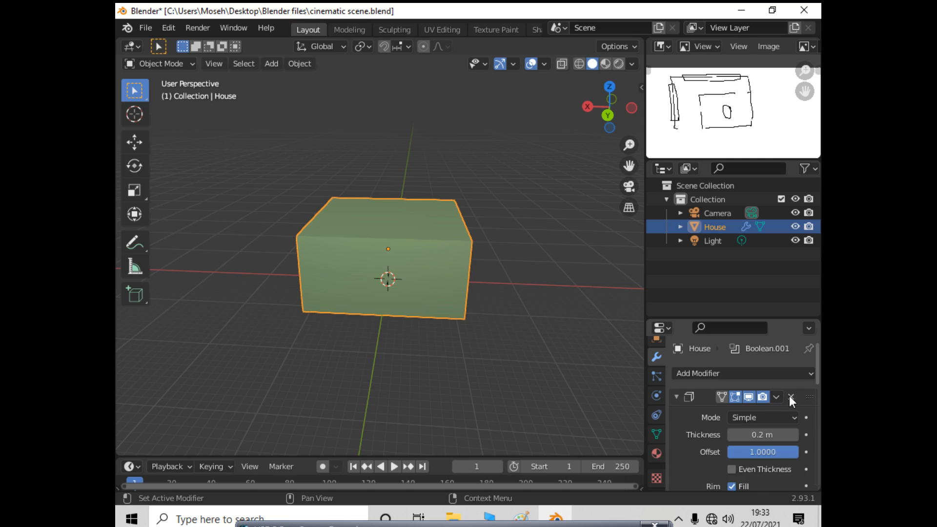
{"action": "left_click", "coordinate": [790, 396]}
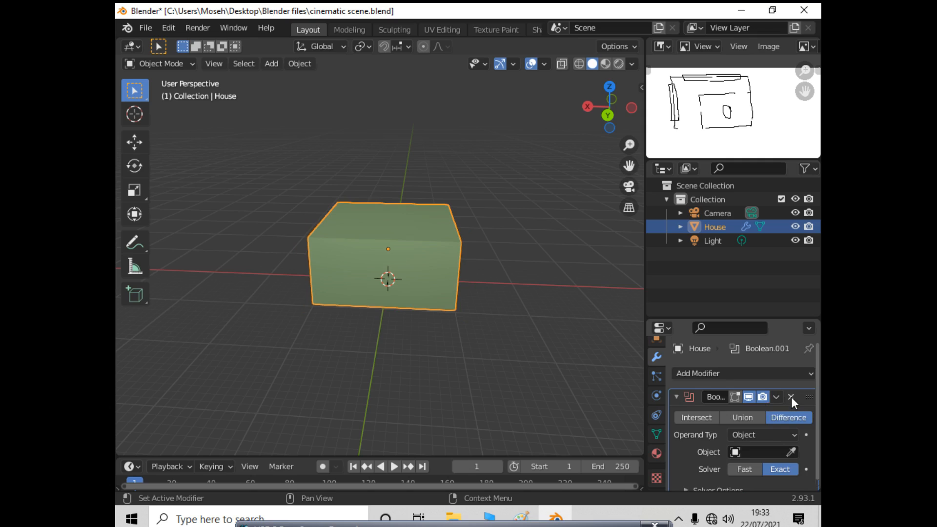
{"action": "left_click", "coordinate": [790, 396]}
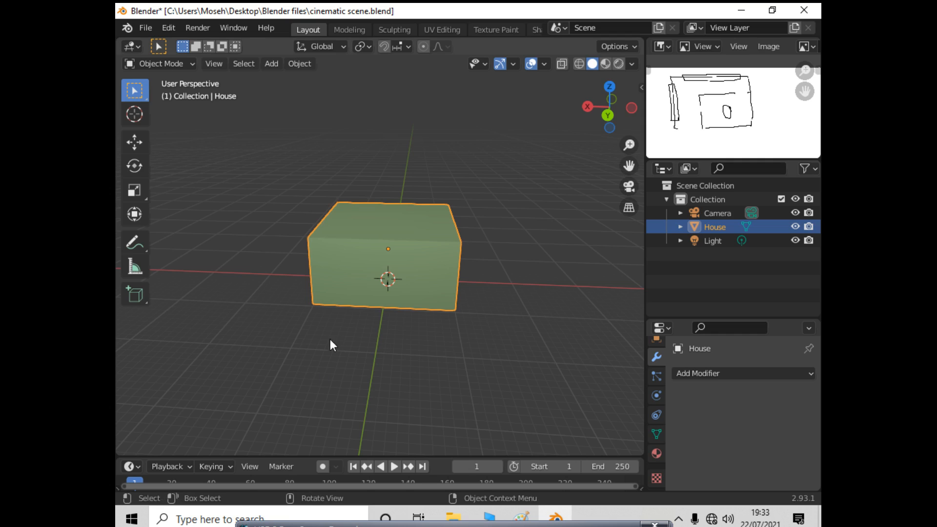
Switch the viewport to wireframe shading and enable the Screencast Keys display
{"action": "middle_click_drag", "start_coordinate": [225, 370], "coordinate": [325, 330]}
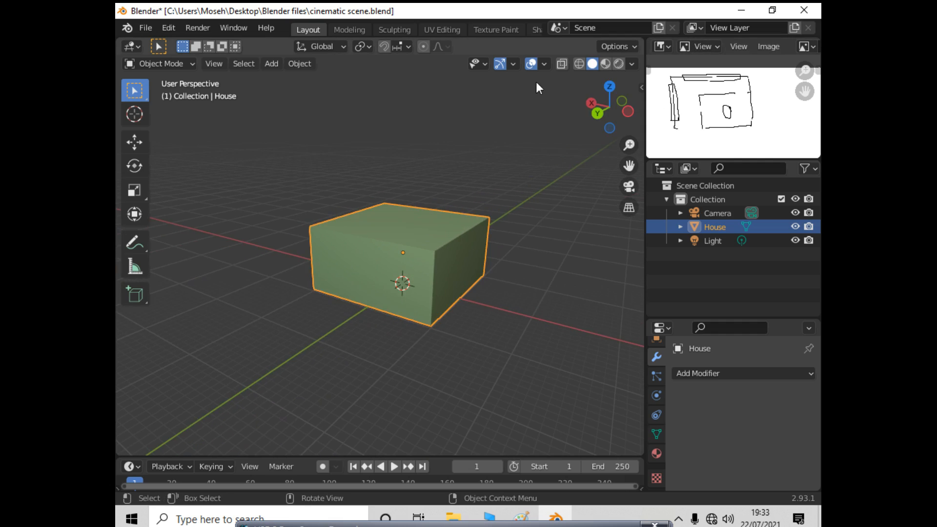
{"action": "left_click", "coordinate": [578, 64]}
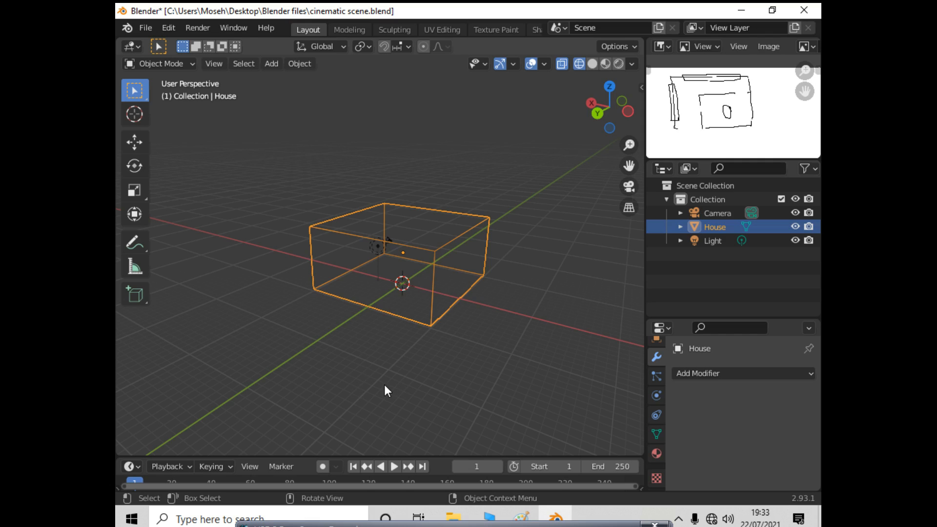
{"action": "key", "text": "n"}
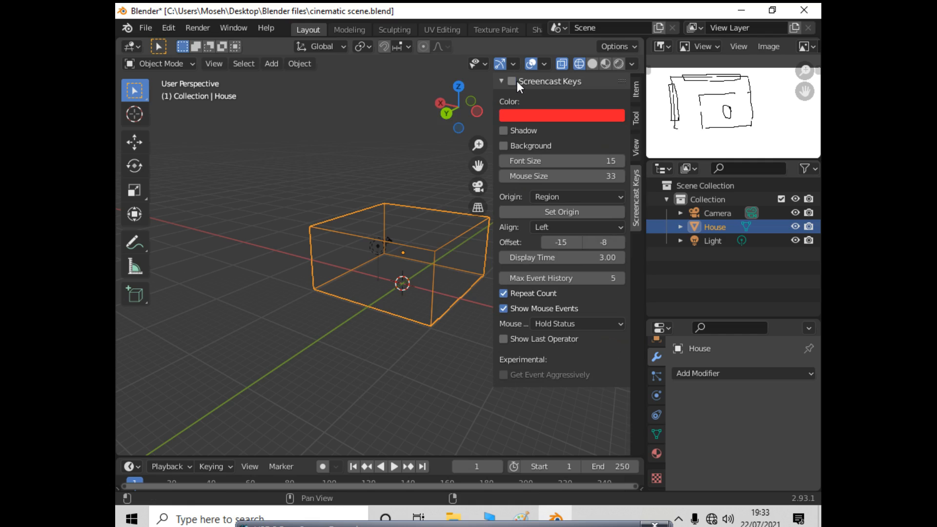
{"action": "key", "text": "n"}
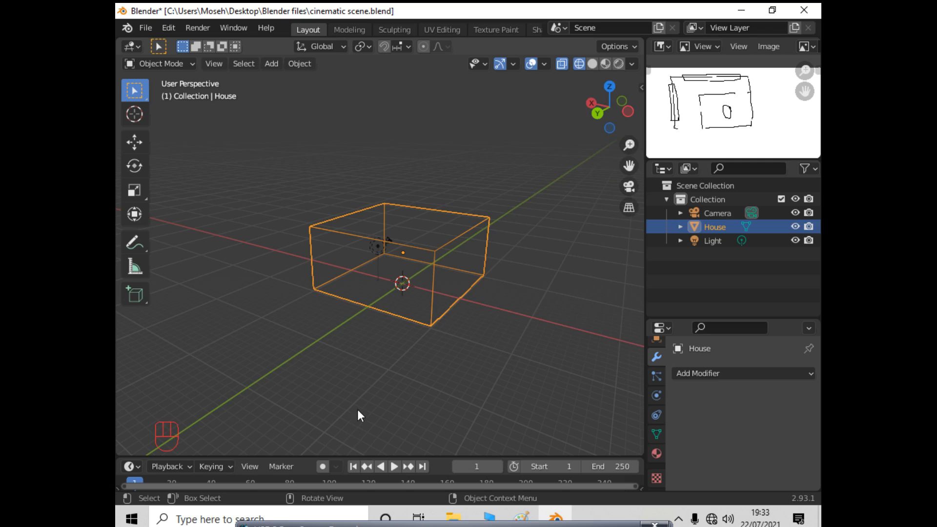
Place the 3D cursor at several spots around the house and snap it back to the world origin
{"action": "key", "text": "shift"}
{"action": "right_click", "coordinate": [345, 347], "text": "shift"}
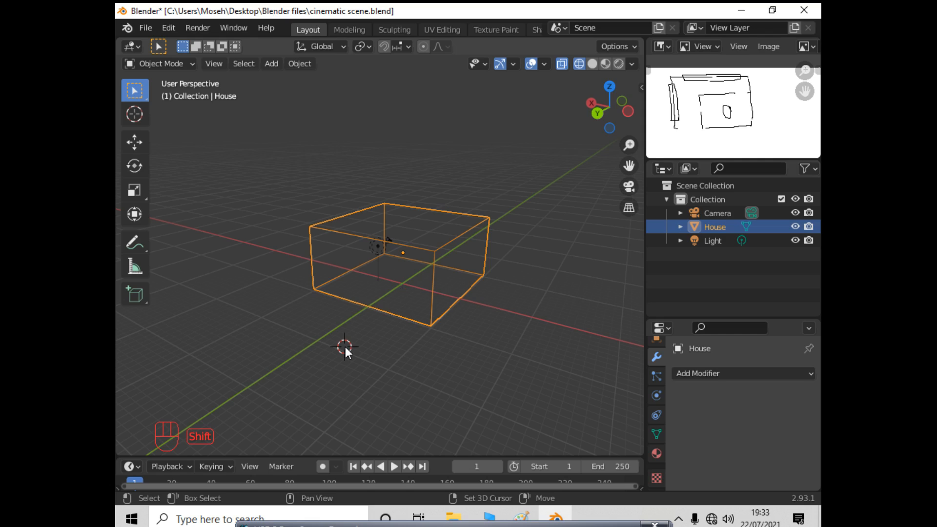
{"action": "right_click", "coordinate": [206, 330], "text": "shift"}
{"action": "right_click", "coordinate": [481, 373], "text": "shift"}
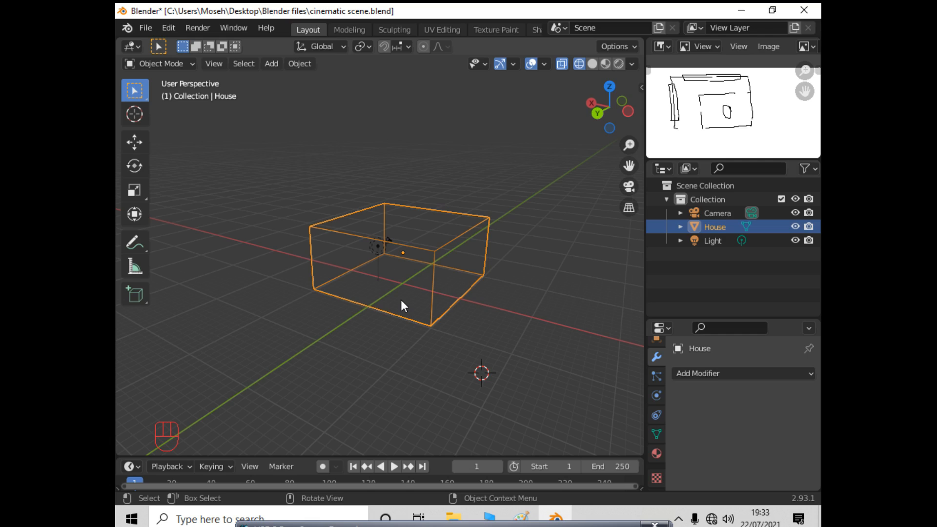
{"action": "key", "text": "shift+s"}
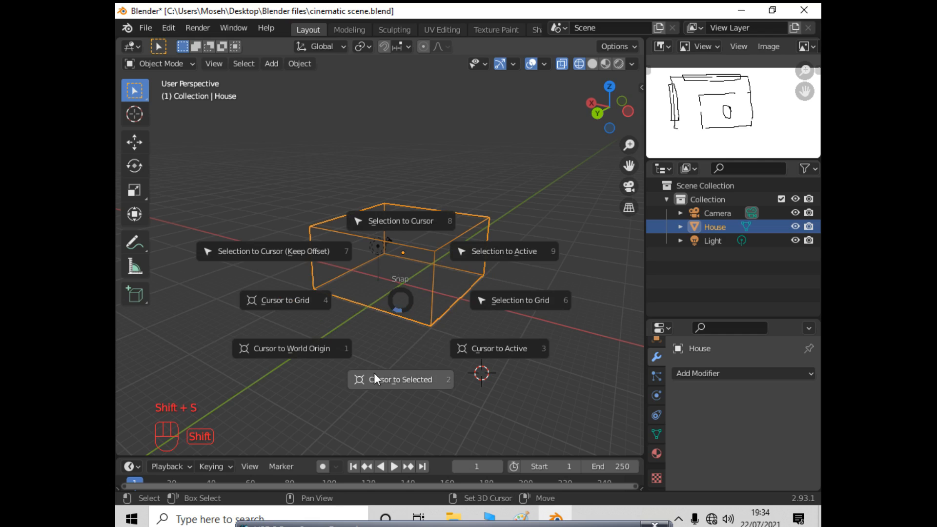
{"action": "left_click", "coordinate": [279, 354]}
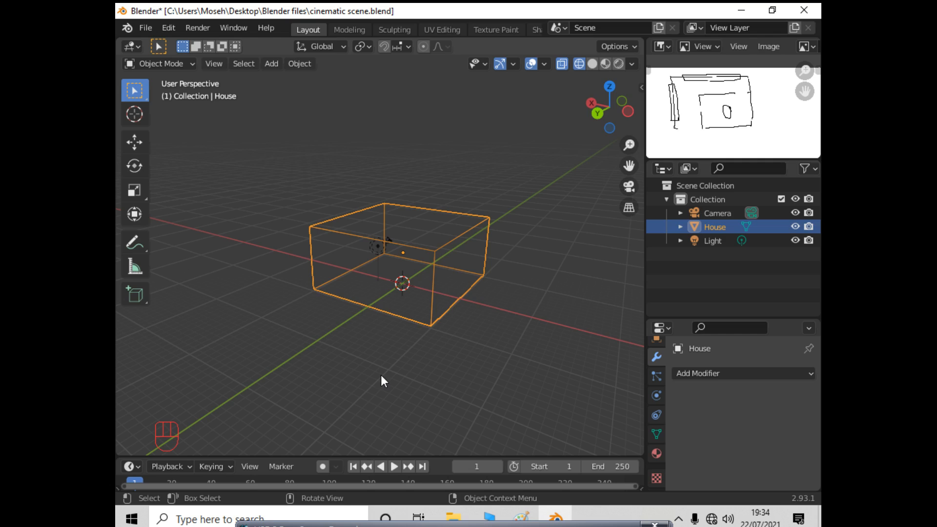
Add a cube mesh at the world origin and scale it up uniformly inside the house
{"action": "key", "text": "shift+a"}
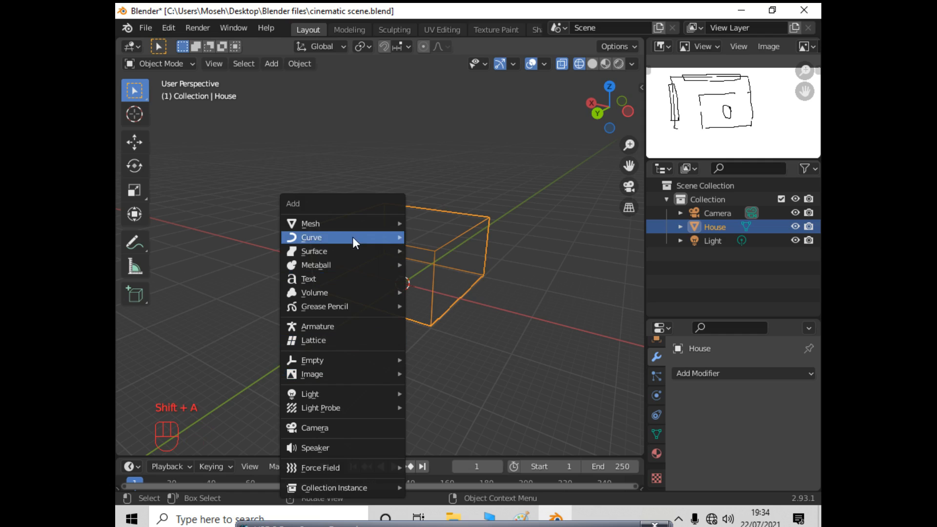
{"action": "mouse_move", "coordinate": [358, 222]}
{"action": "left_click", "coordinate": [428, 238]}
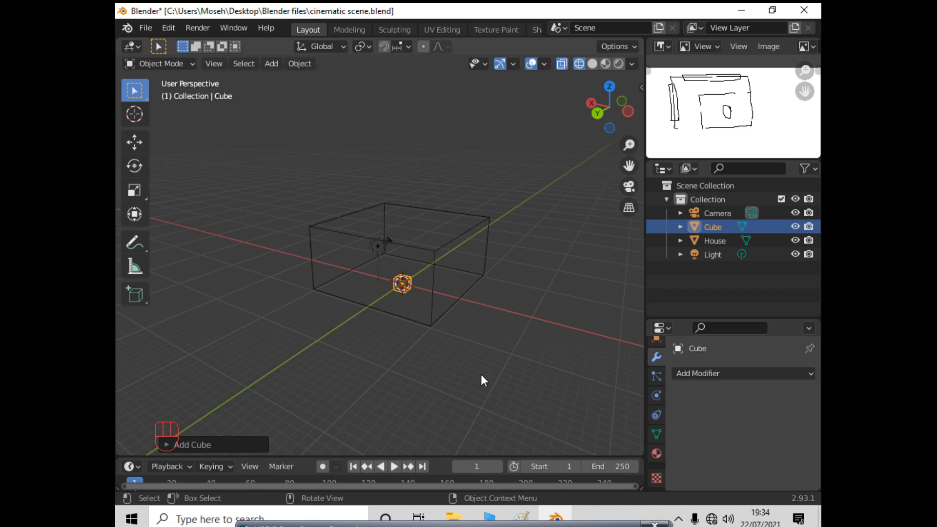
{"action": "key", "text": "s"}
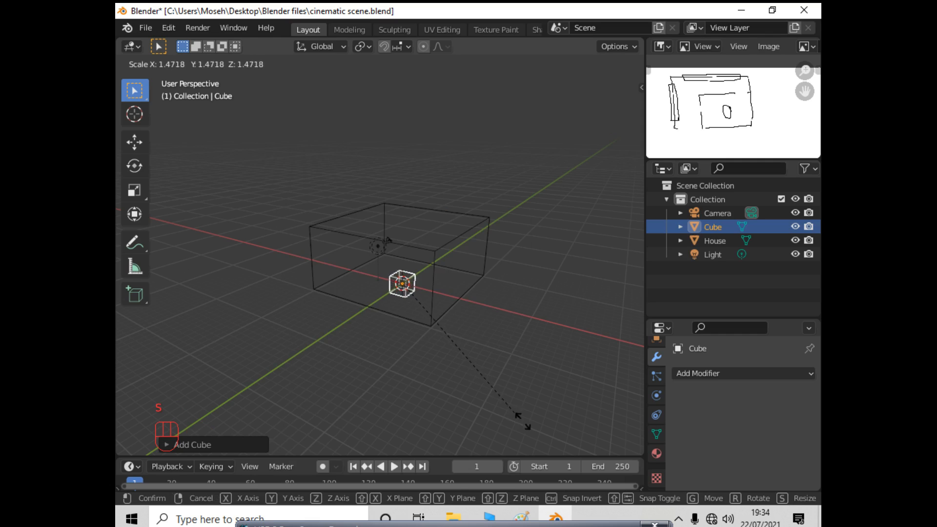
{"action": "left_click", "coordinate": [599, 73]}
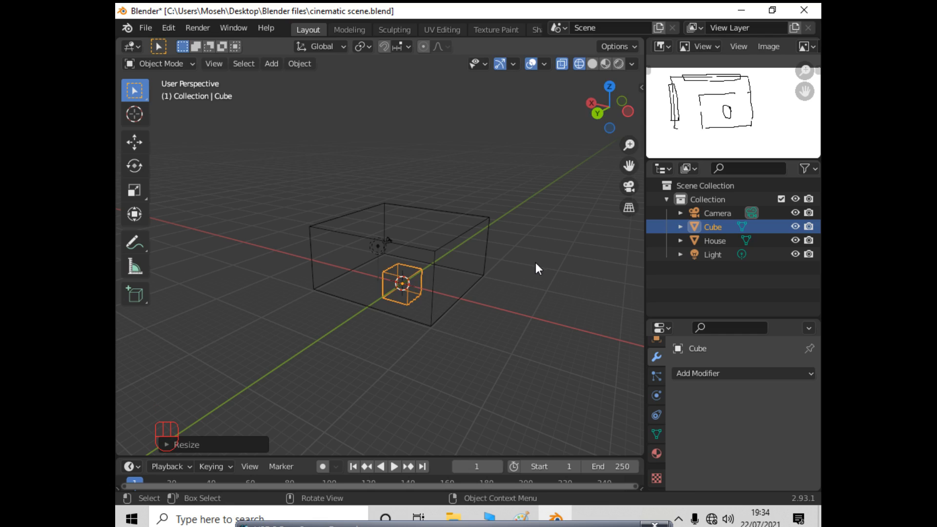
{"action": "middle_click_drag", "start_coordinate": [556, 358], "coordinate": [455, 336]}
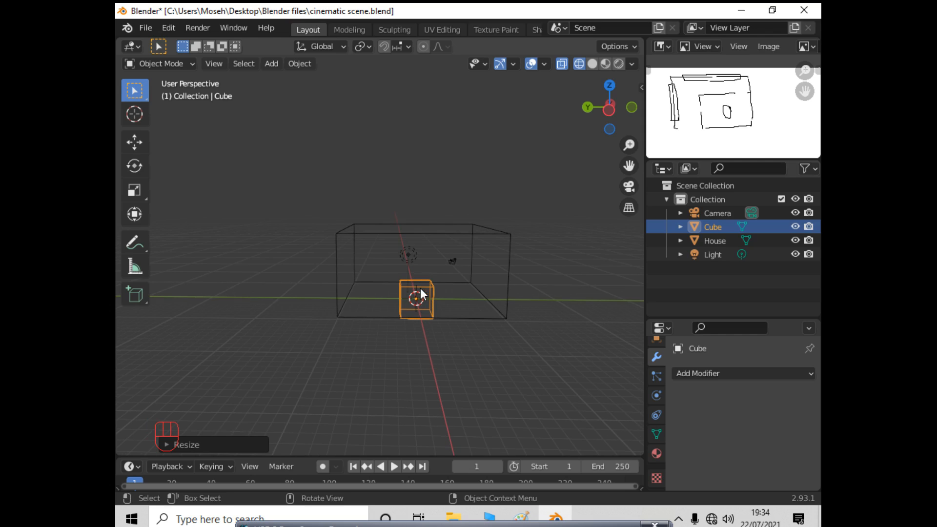
Raise the cube along Z to about mid-height of the house and move it along Y until it straddles the +Y wall
{"action": "key", "text": "g"}
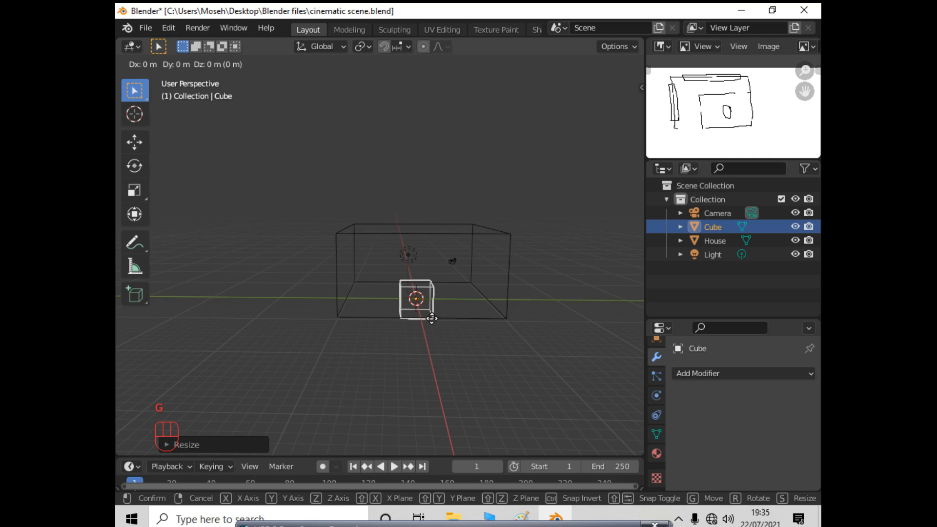
{"action": "key", "text": "z"}
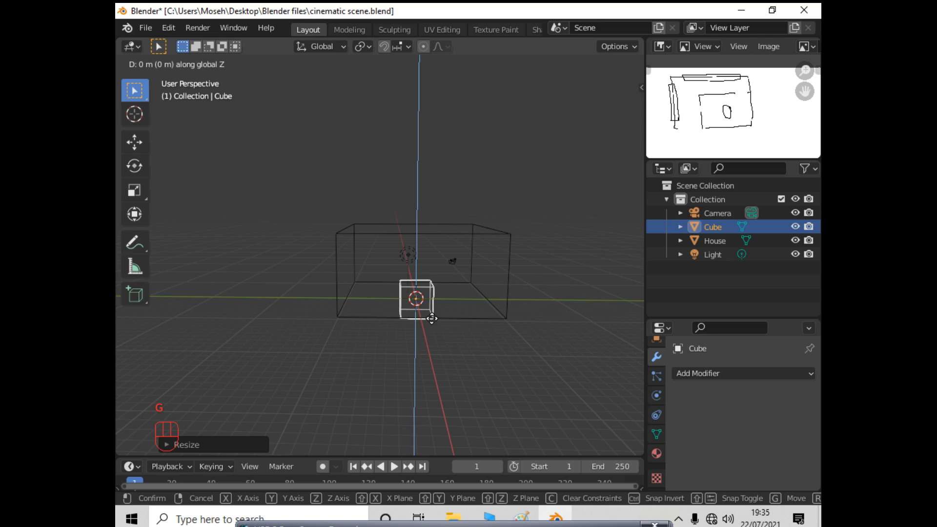
{"action": "left_click", "coordinate": [430, 282]}
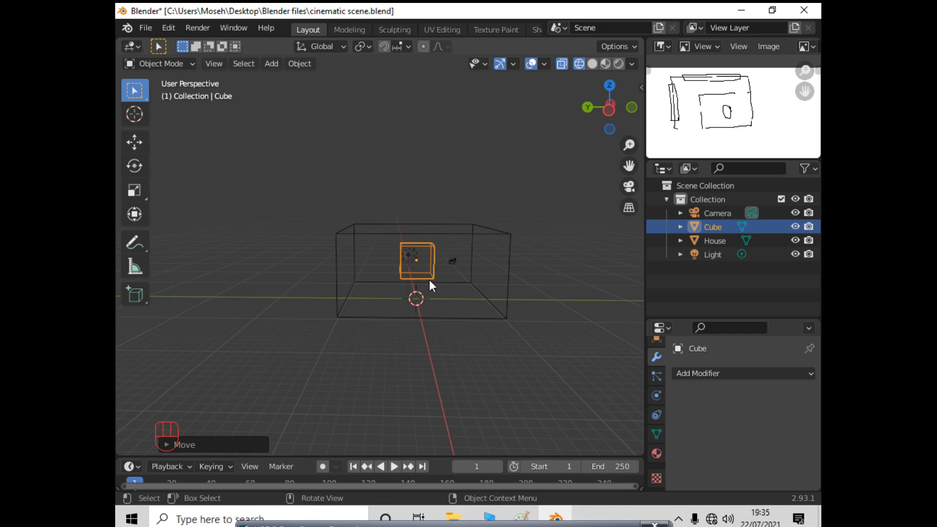
{"action": "key", "text": "g"}
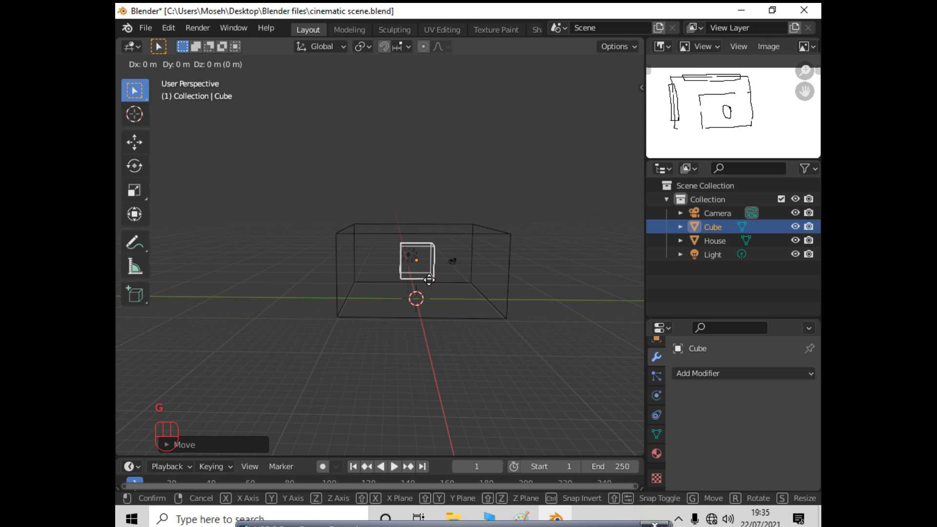
{"action": "key", "text": "y"}
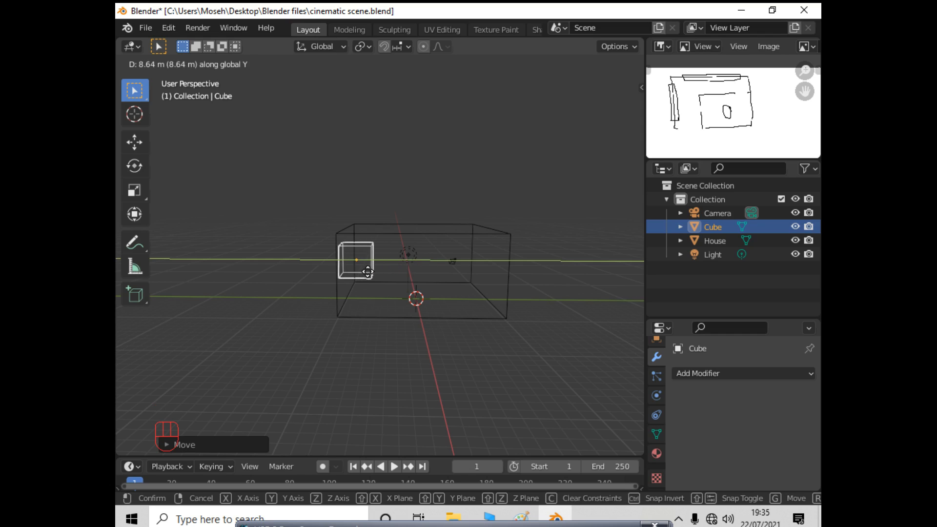
{"action": "left_click", "coordinate": [362, 275]}
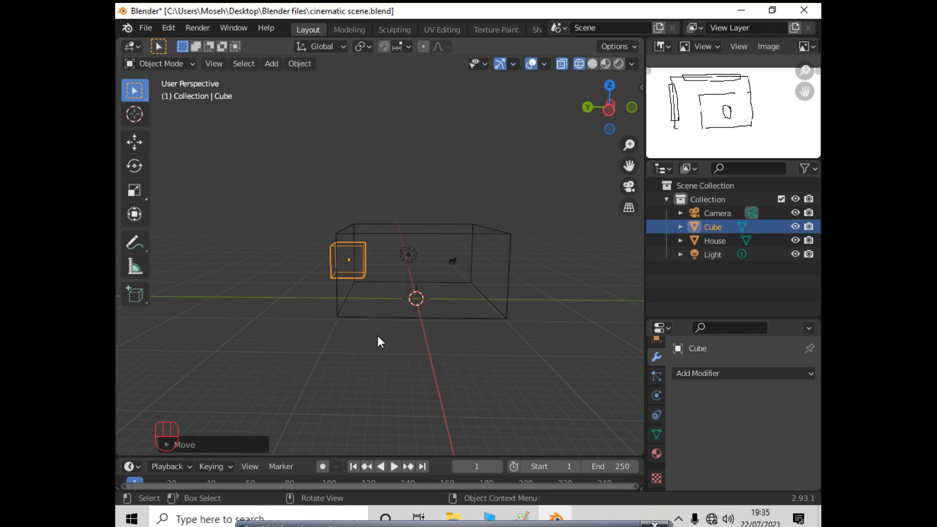
{"action": "key", "text": "KP_7"}
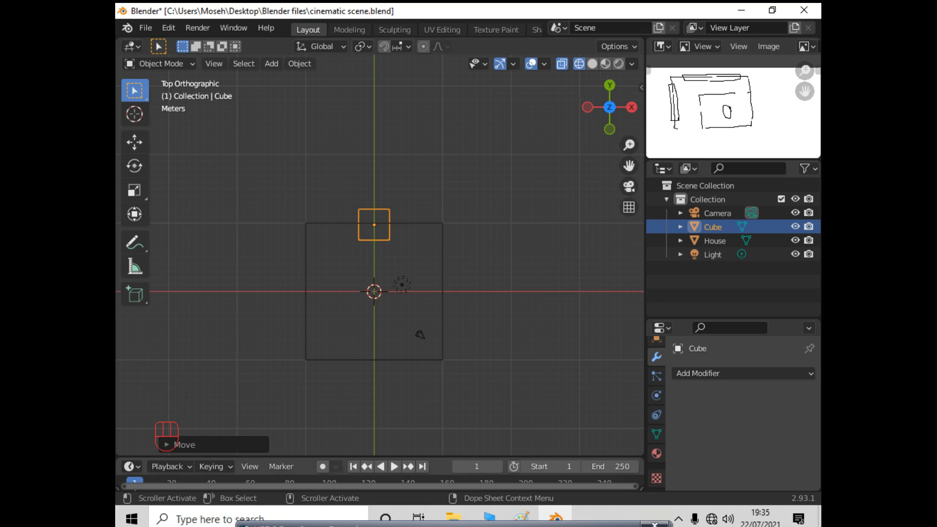
{"action": "left_click_drag", "start_coordinate": [517, 525], "coordinate": [525, 419]}
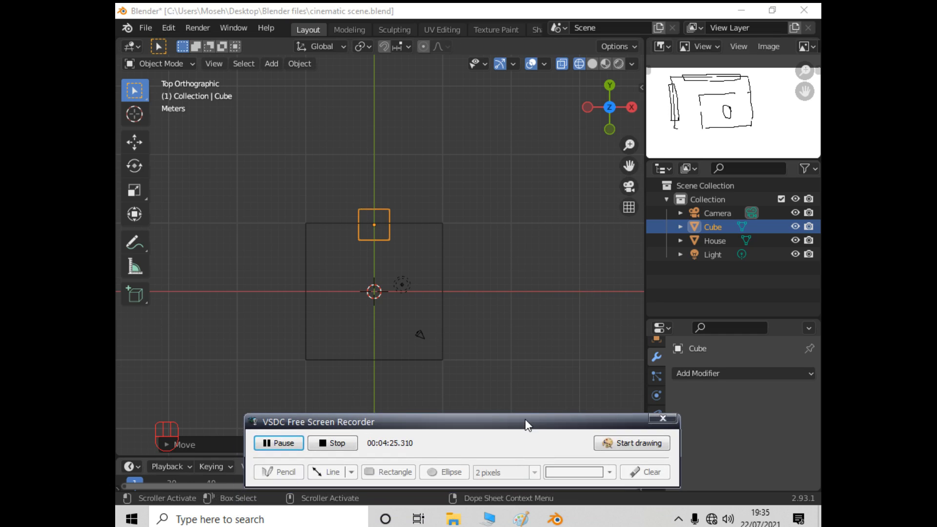
{"action": "left_click_drag", "start_coordinate": [526, 425], "coordinate": [488, 517]}
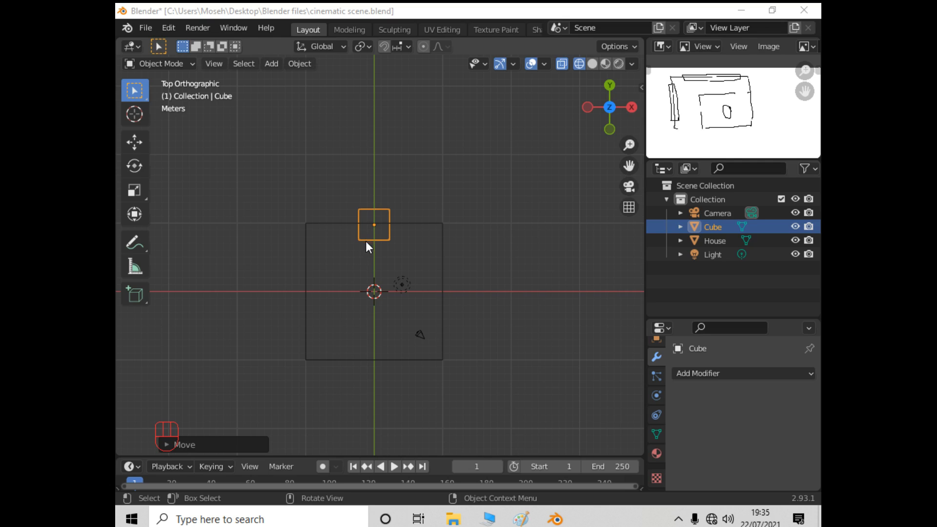
Stretch the cube along the X axis until it spans most of the house's +Y wall
{"action": "left_click", "coordinate": [382, 241]}
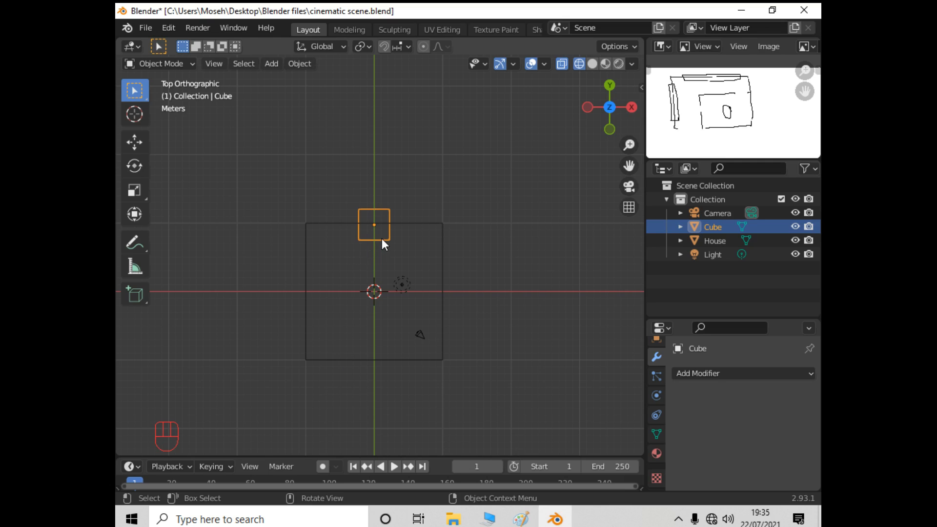
{"action": "key", "text": "s"}
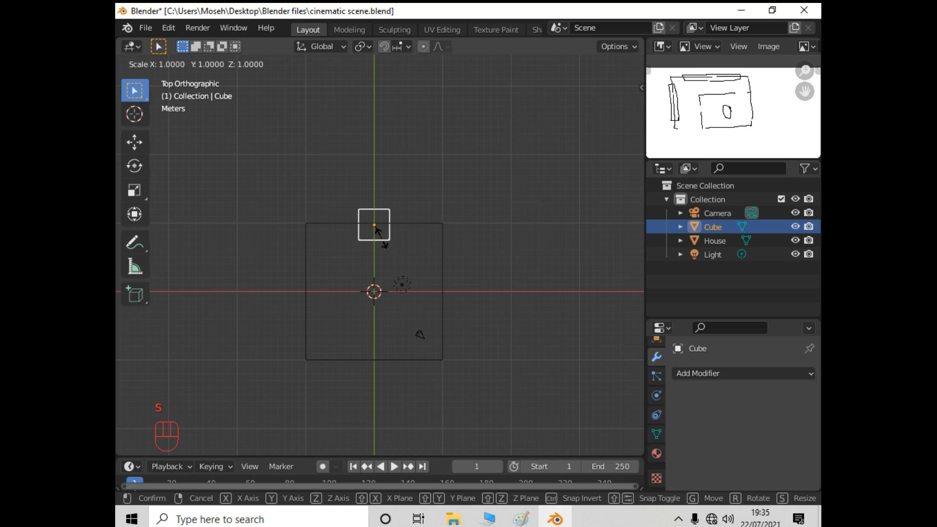
{"action": "key", "text": "x"}
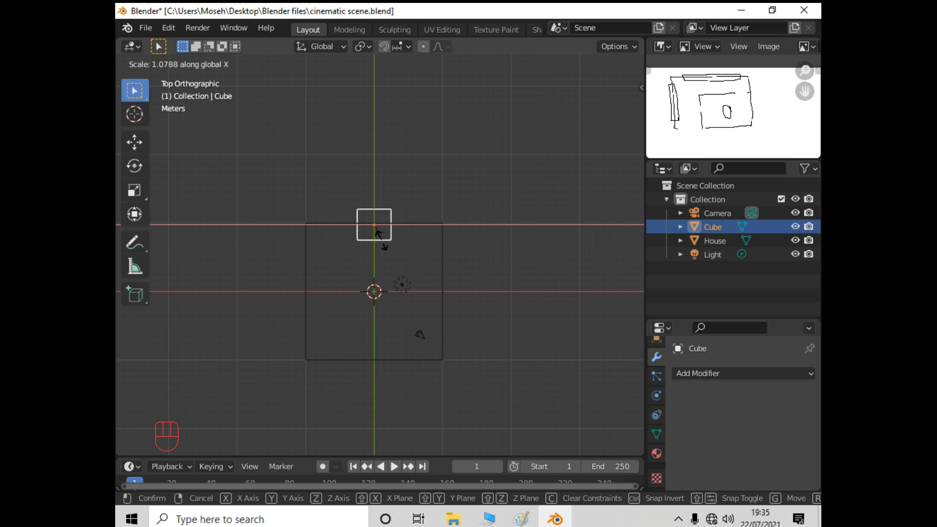
{"action": "left_click", "coordinate": [405, 273]}
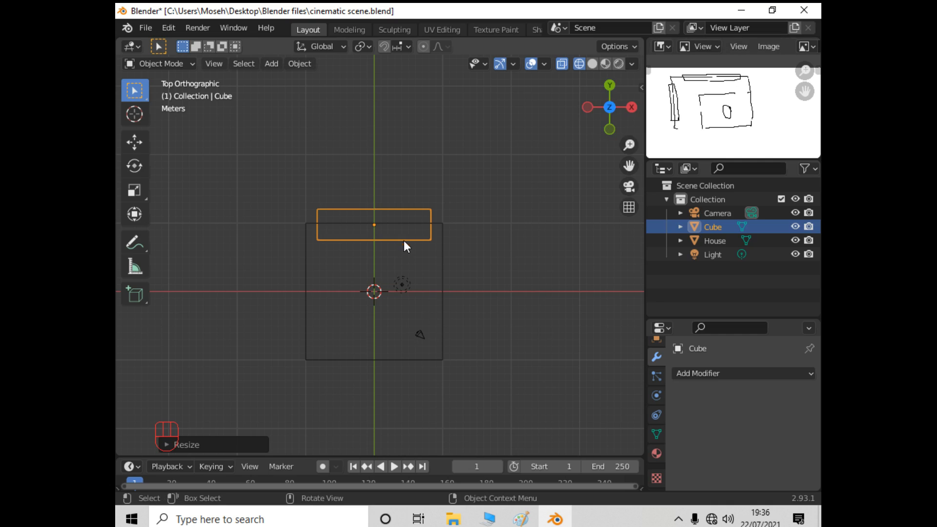
Duplicate the stretched cube and move the copy along the Y axis to the centre of the house
{"action": "key", "text": "shift+d"}
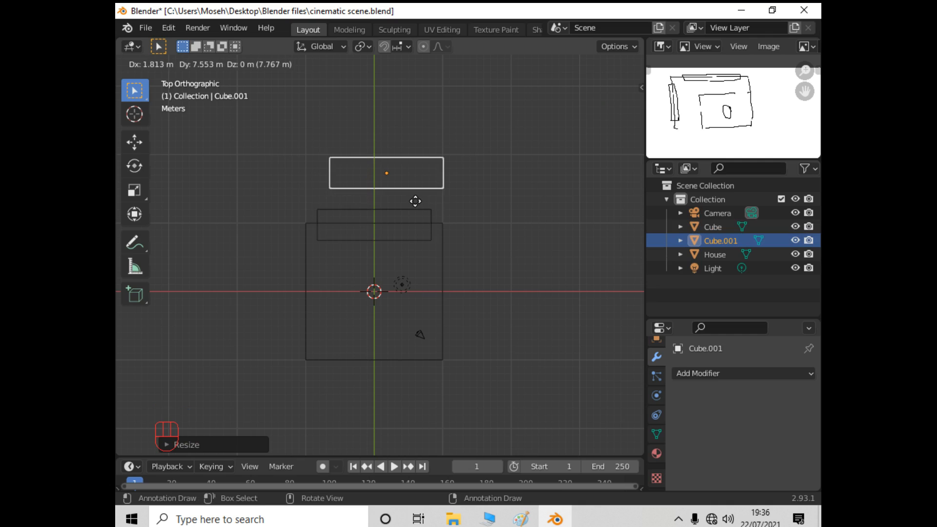
{"action": "key", "text": "y"}
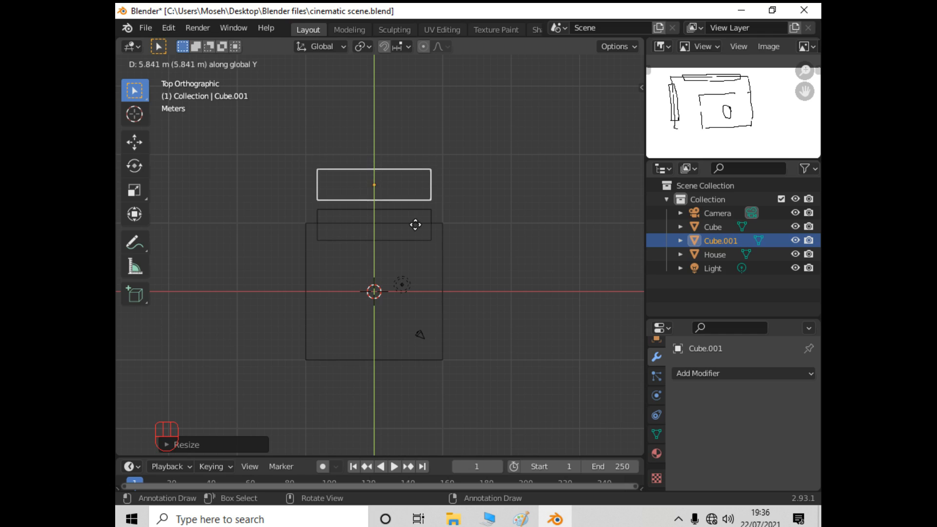
{"action": "left_click", "coordinate": [417, 322]}
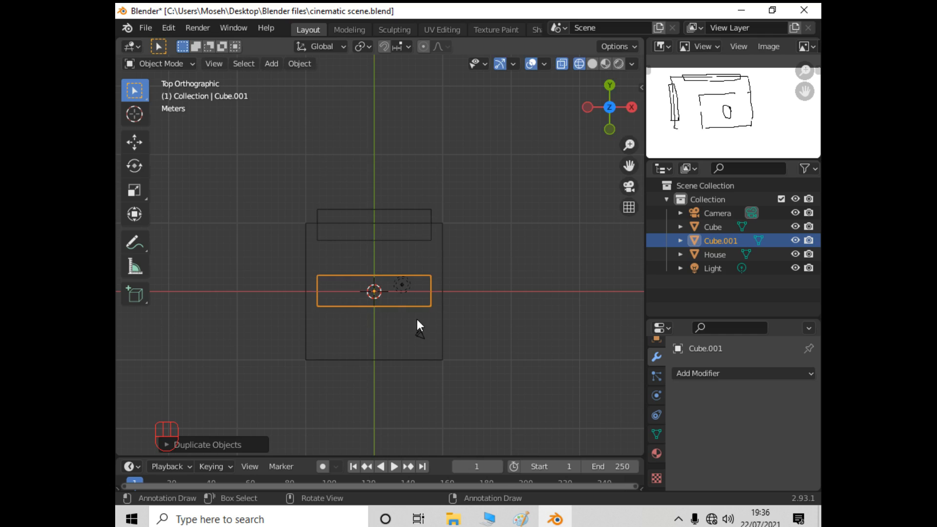
Rotate the duplicated box exactly 90° about the Z axis
{"action": "key", "text": "r"}
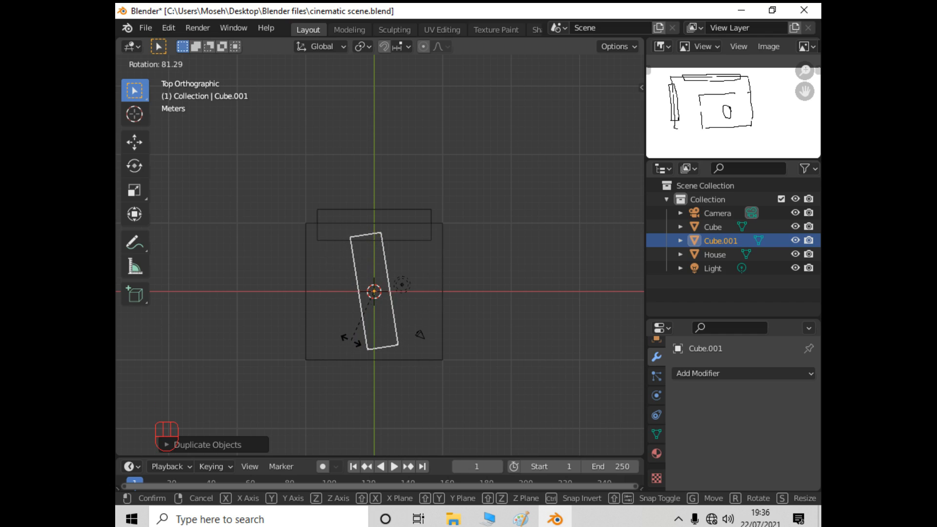
{"action": "left_click", "coordinate": [361, 351]}
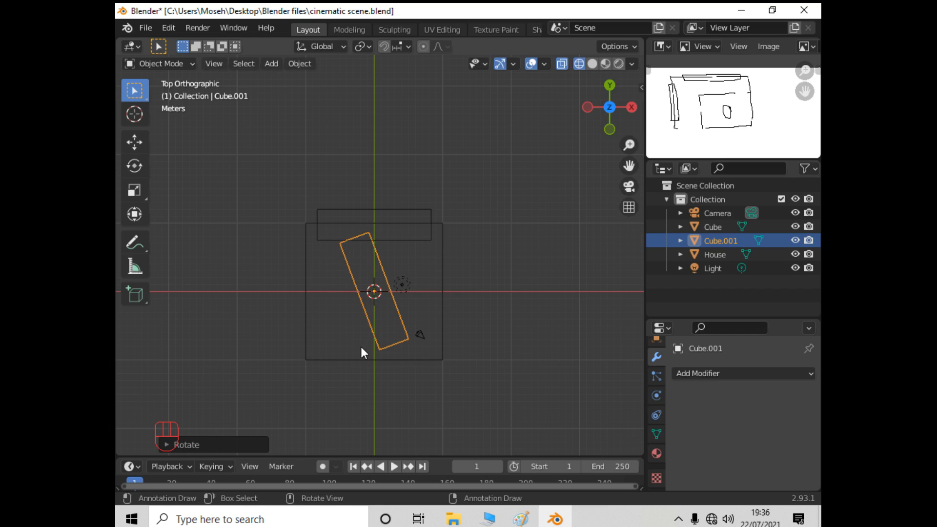
{"action": "left_click", "coordinate": [211, 444]}
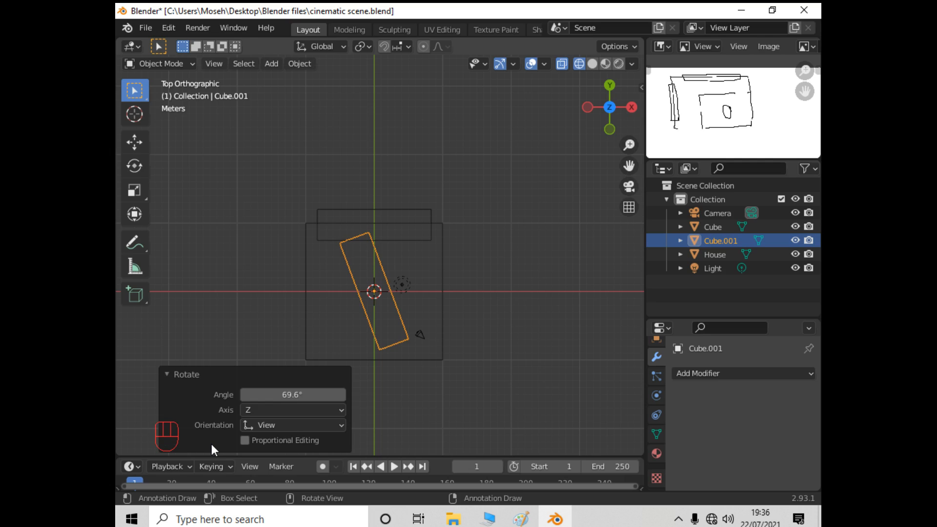
{"action": "left_click", "coordinate": [293, 394]}
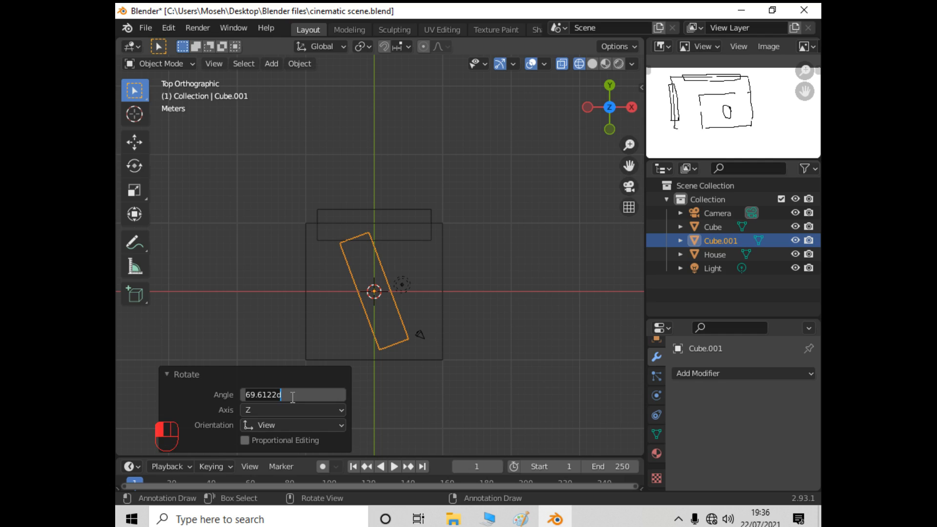
{"action": "type", "text": "90"}
{"action": "key", "text": "Return"}
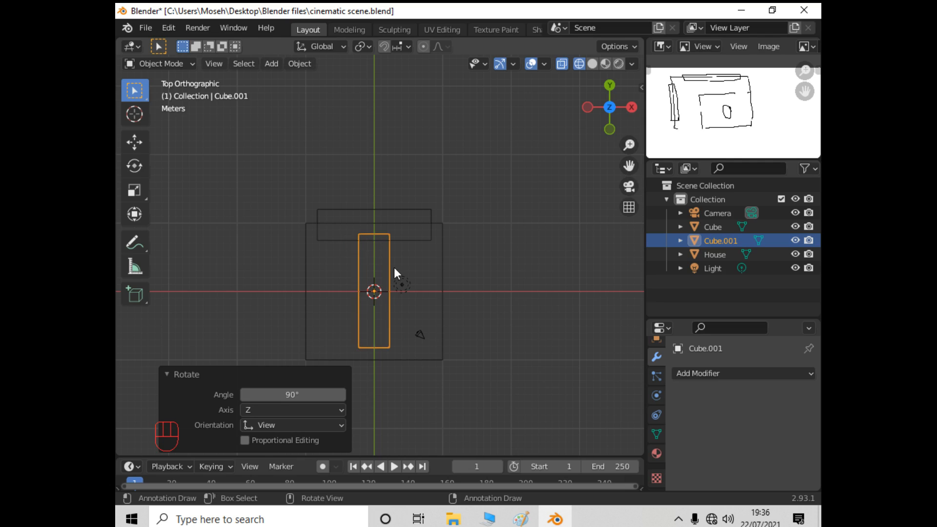
{"action": "left_click", "coordinate": [167, 374]}
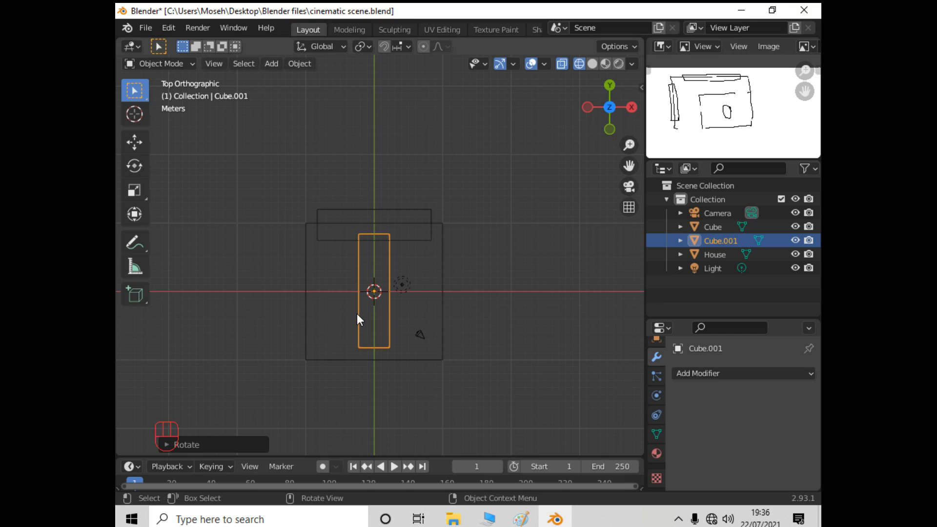
Move the rotated box about 10 m along the X axis so it straddles the house's +X wall
{"action": "key", "text": "g"}
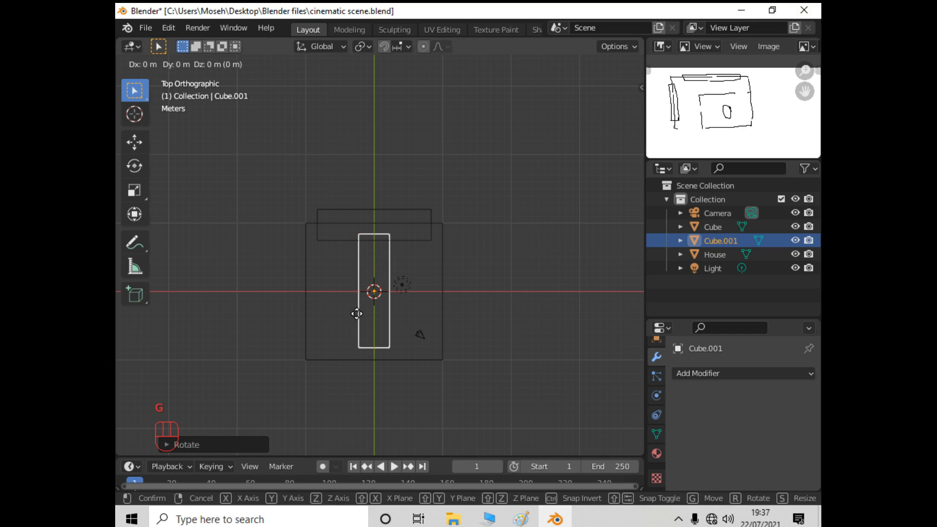
{"action": "key", "text": "x"}
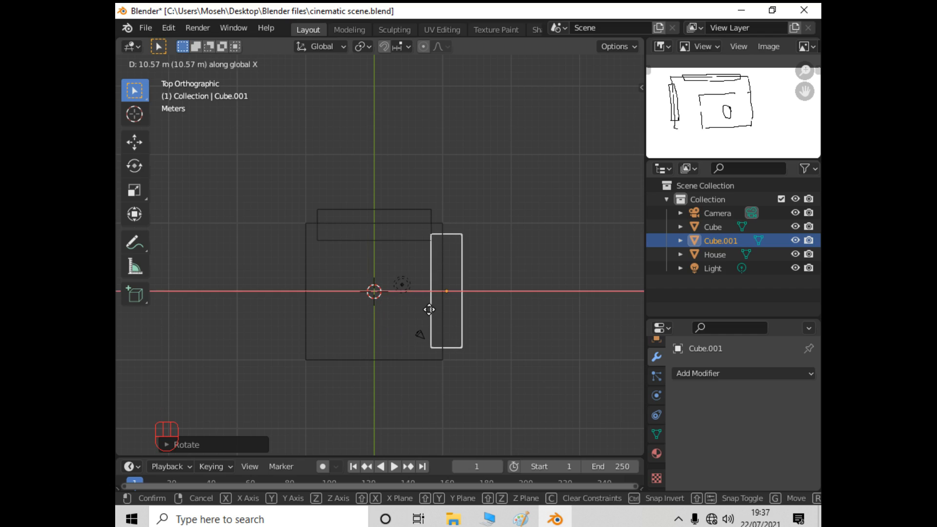
{"action": "left_click", "coordinate": [425, 308]}
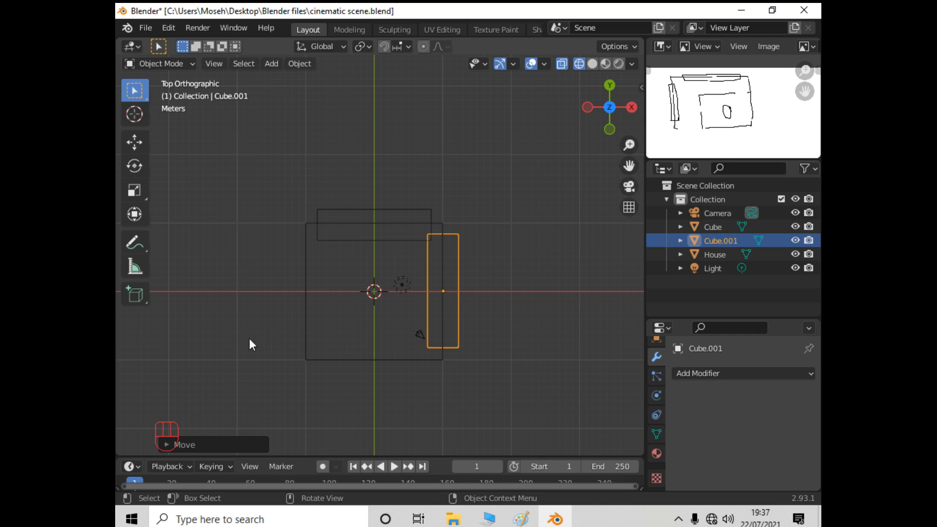
Add a Solidify modifier to the House object and set its thickness to 20 cm
{"action": "middle_click_drag", "start_coordinate": [236, 352], "coordinate": [399, 337]}
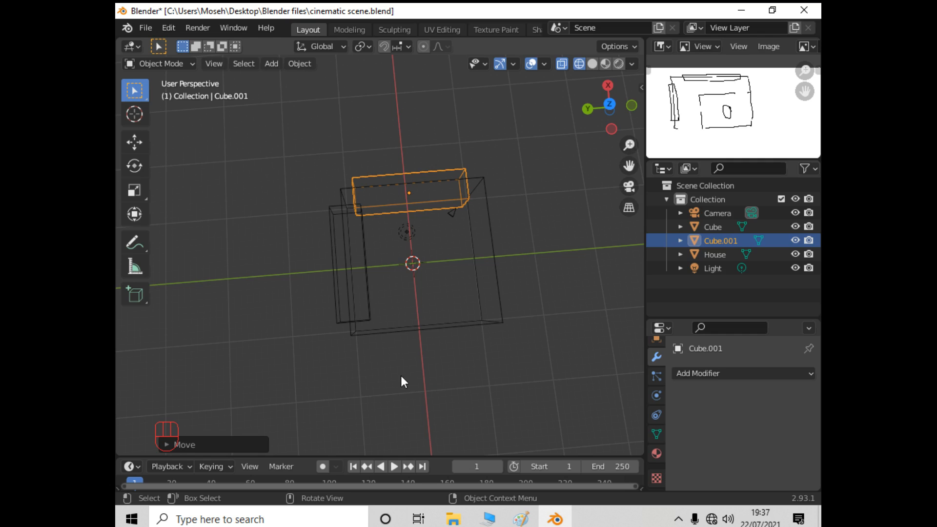
{"action": "middle_click_drag", "start_coordinate": [435, 396], "coordinate": [440, 384]}
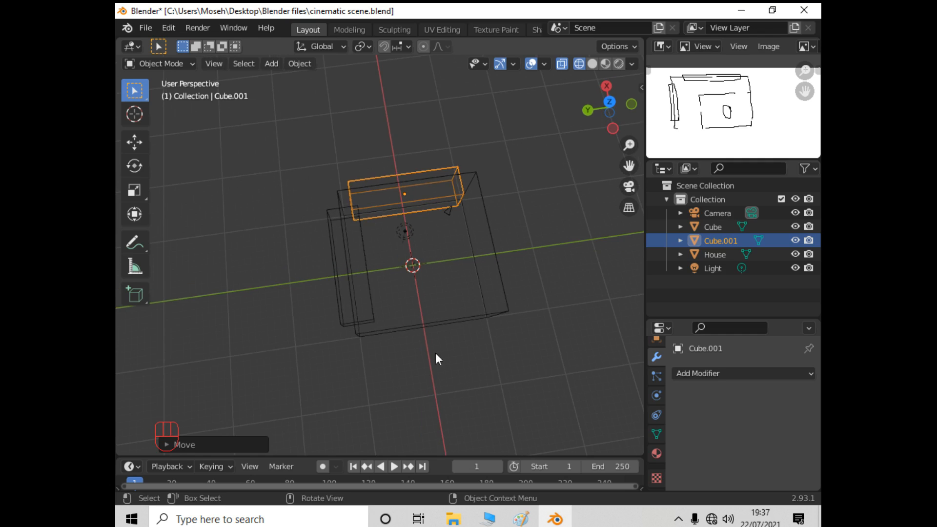
{"action": "left_click", "coordinate": [456, 317]}
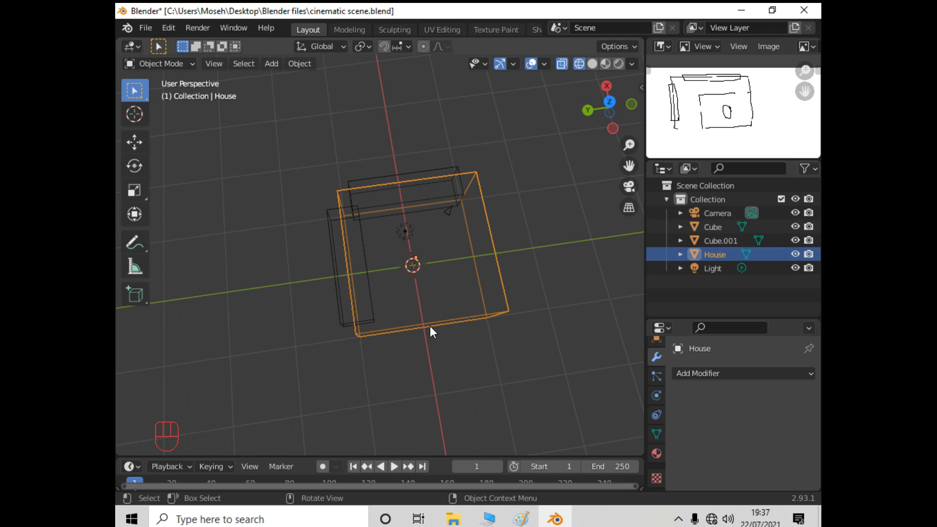
{"action": "key", "text": "KP_7"}
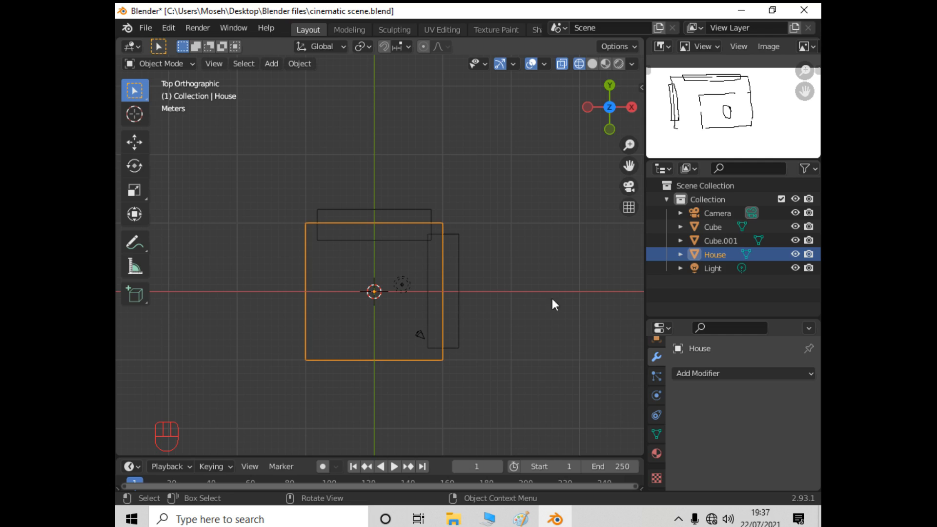
{"action": "scroll", "coordinate": [656, 425], "scroll_direction": "down", "scroll_amount": 1}
{"action": "scroll", "coordinate": [656, 423], "scroll_direction": "up", "scroll_amount": 3}
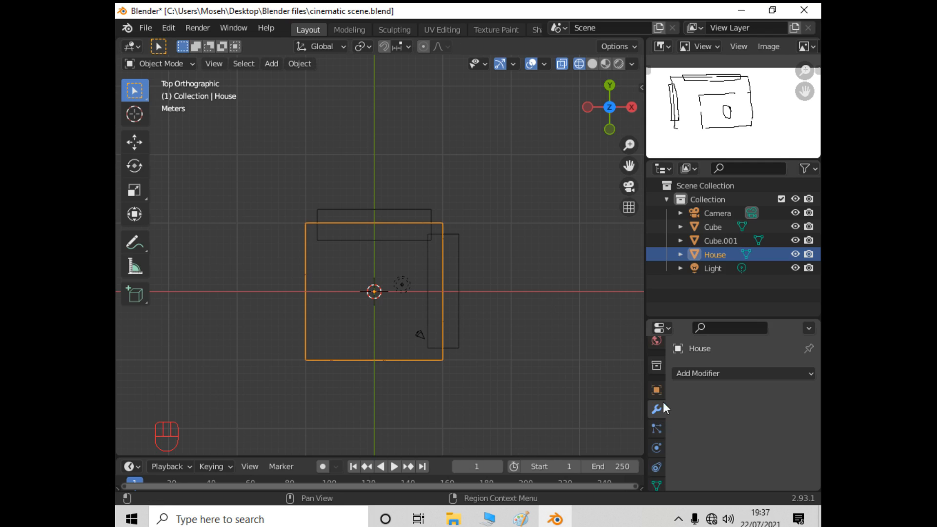
{"action": "left_click", "coordinate": [715, 375]}
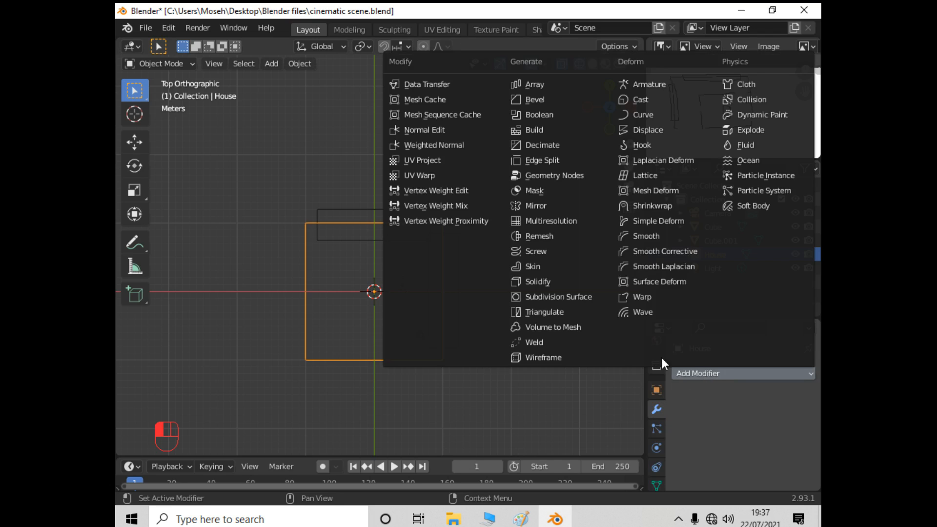
{"action": "left_click", "coordinate": [555, 283]}
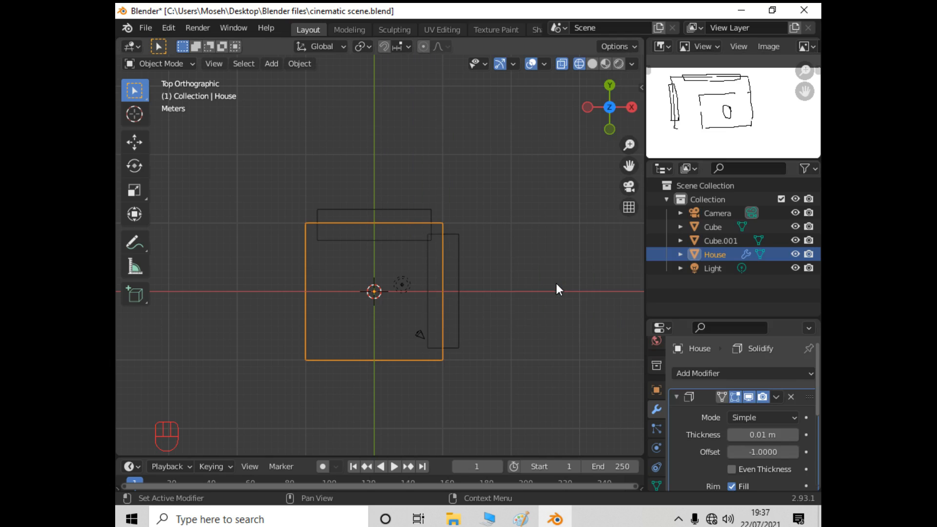
{"action": "scroll", "coordinate": [677, 448], "scroll_direction": "down", "scroll_amount": 1}
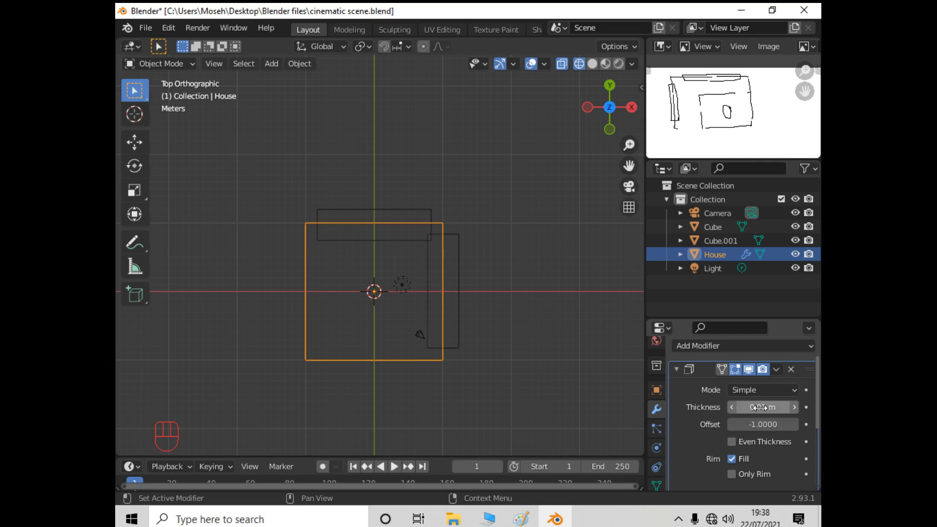
{"action": "left_click", "coordinate": [760, 407]}
{"action": "type", "text": "20cm"}
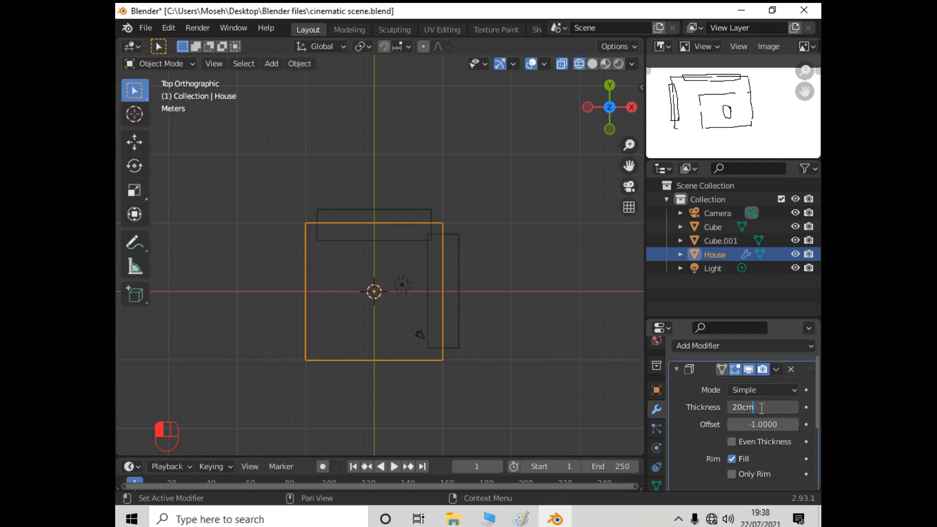
{"action": "key", "text": "Return"}
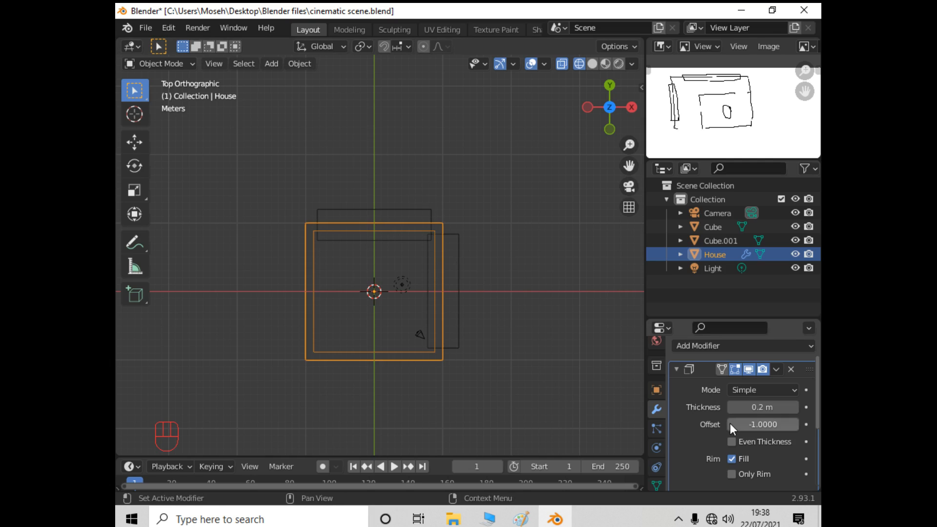
Set the House's Solidify offset to 1 so the walls thicken outward, and save the file
{"action": "left_click_drag", "start_coordinate": [731, 424], "coordinate": [802, 425]}
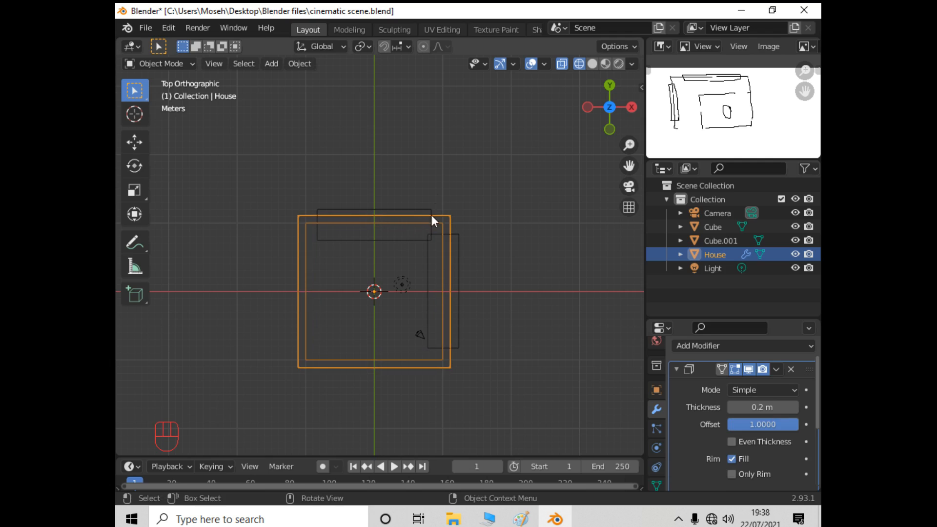
{"action": "left_click_drag", "start_coordinate": [794, 424], "coordinate": [717, 424]}
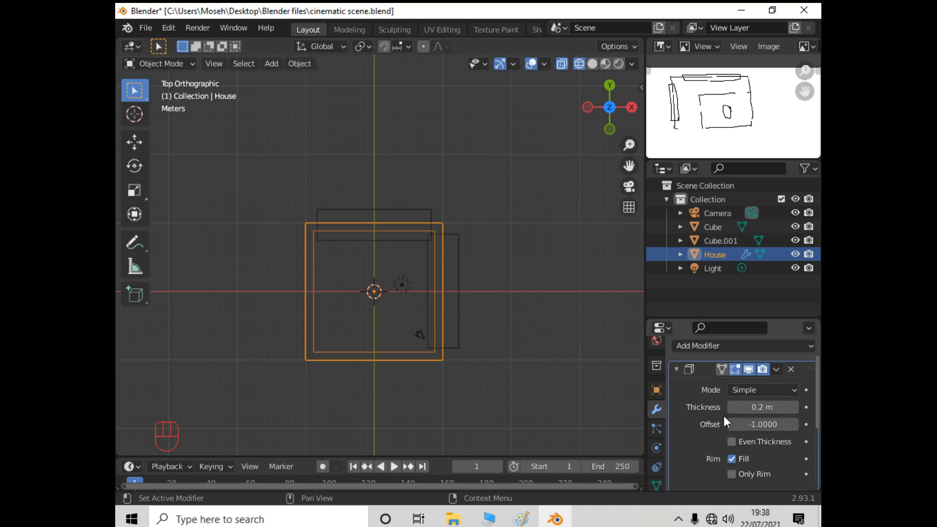
{"action": "left_click_drag", "start_coordinate": [731, 425], "coordinate": [780, 424]}
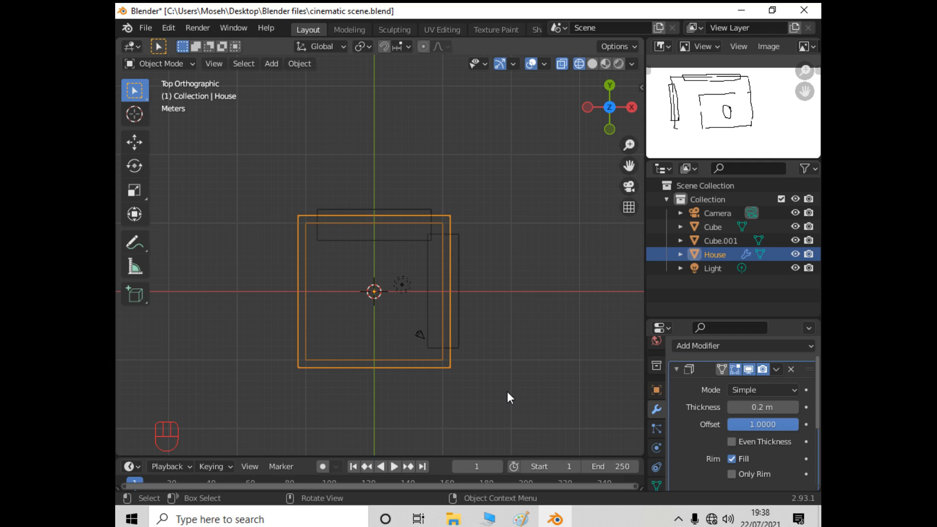
{"action": "key", "text": "ctrl+s"}
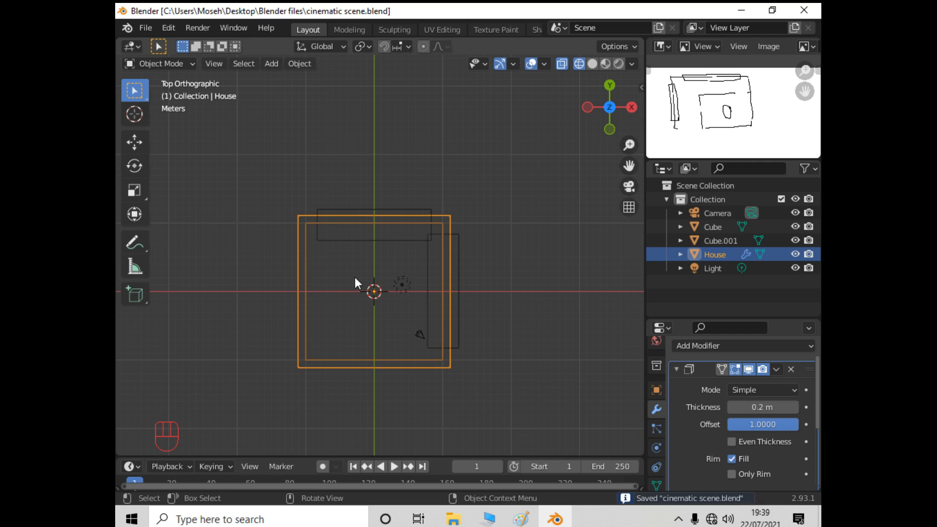
Move the box on the +Y wall outward along the Y axis so it straddles the thickened wall
{"action": "left_click", "coordinate": [351, 239]}
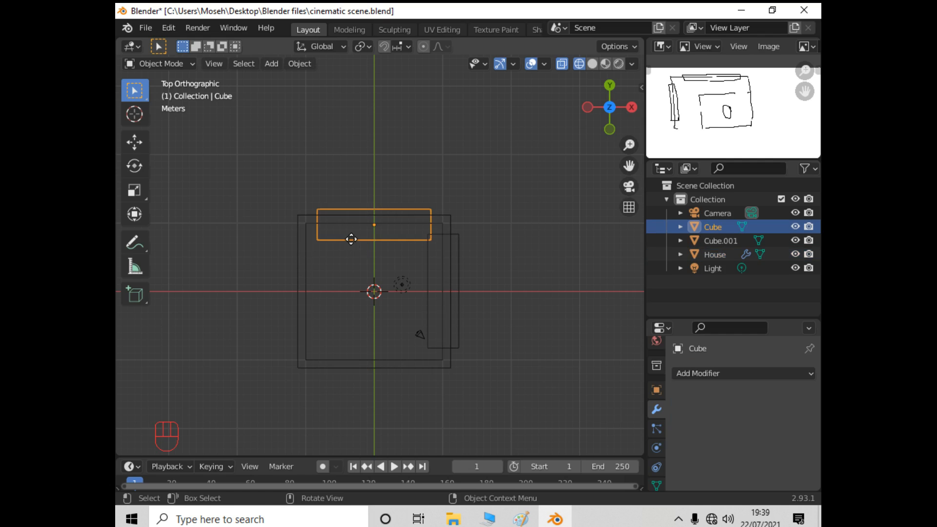
{"action": "key", "text": "g"}
{"action": "key", "text": "y"}
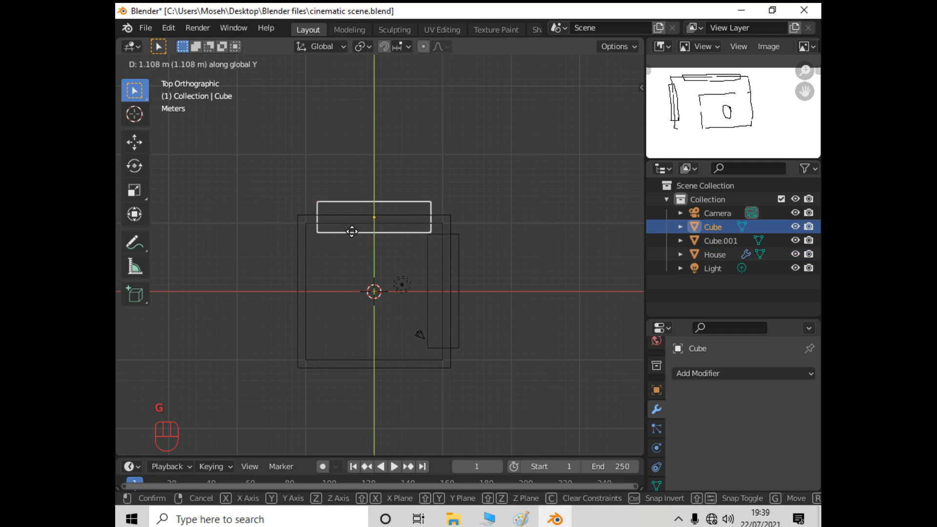
{"action": "left_click", "coordinate": [355, 233]}
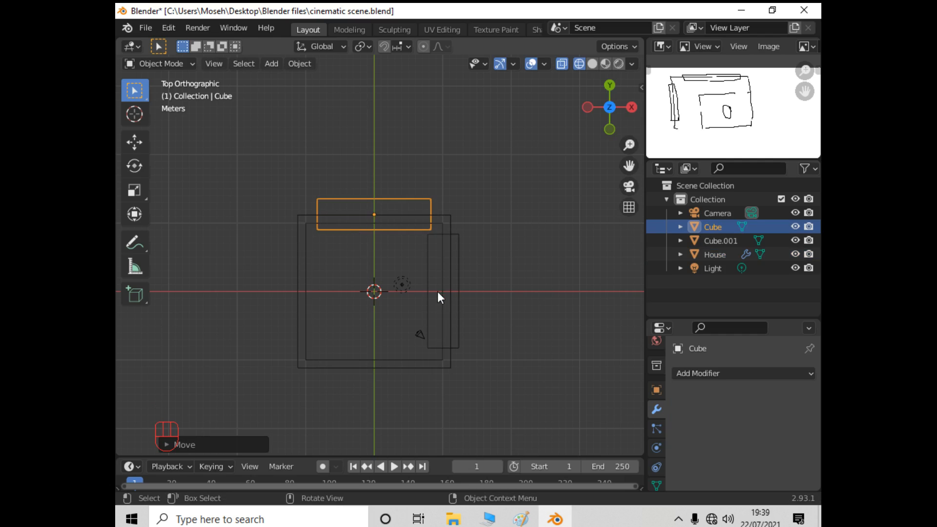
Move the box on the +X wall about 0.6 m outward along the X axis to straddle the thickened wall
{"action": "left_click", "coordinate": [427, 296]}
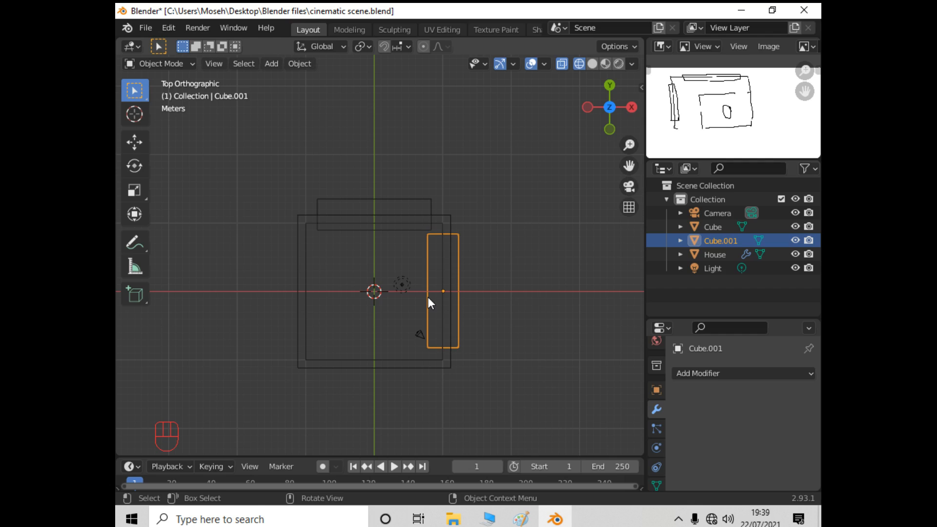
{"action": "key", "text": "g"}
{"action": "key", "text": "x"}
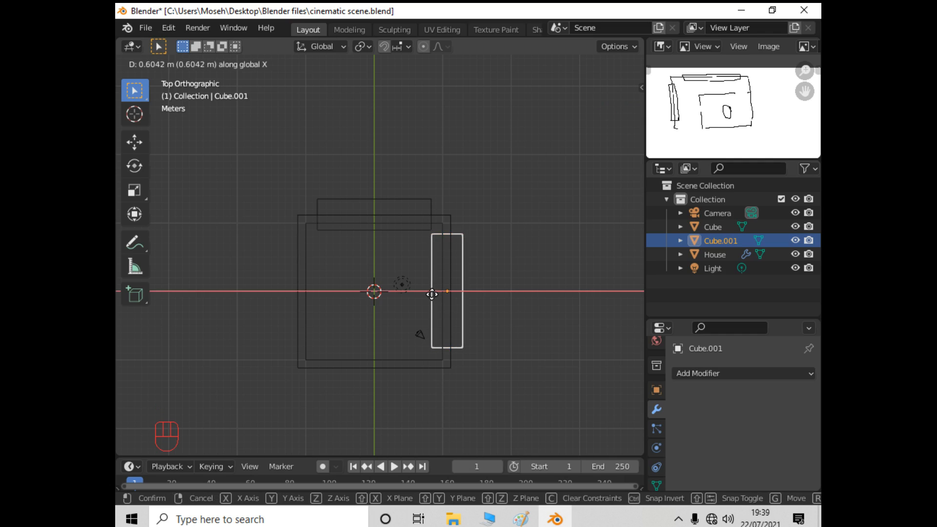
{"action": "left_click", "coordinate": [432, 294]}
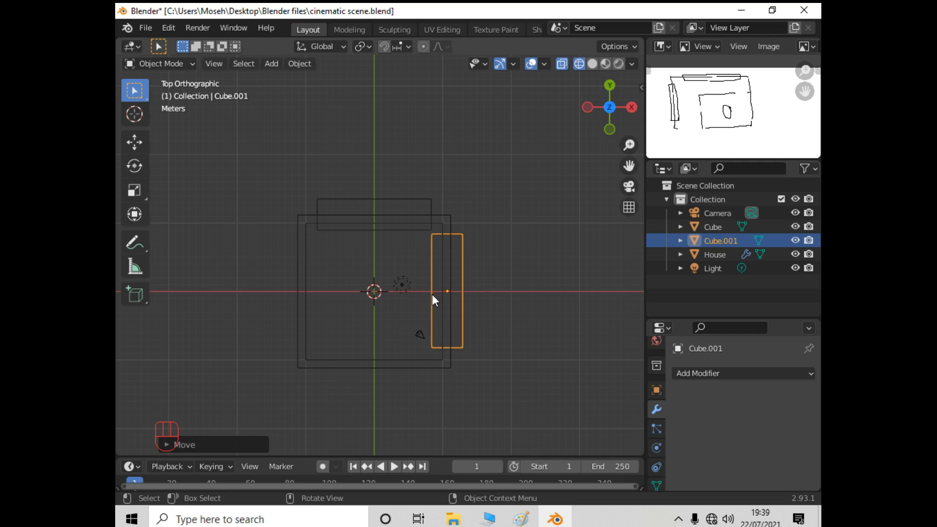
Rename the box on the +Y wall as Window 1
{"action": "left_click", "coordinate": [338, 199]}
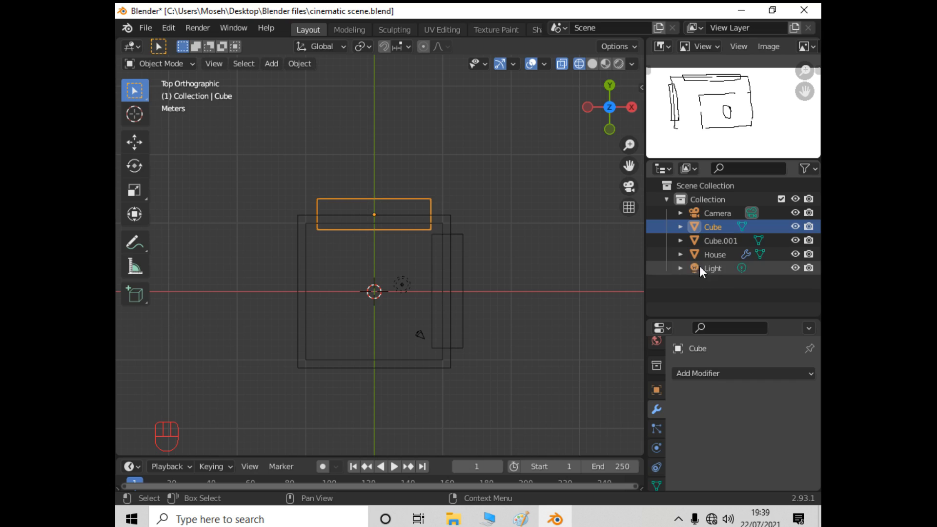
{"action": "double_click", "coordinate": [713, 227]}
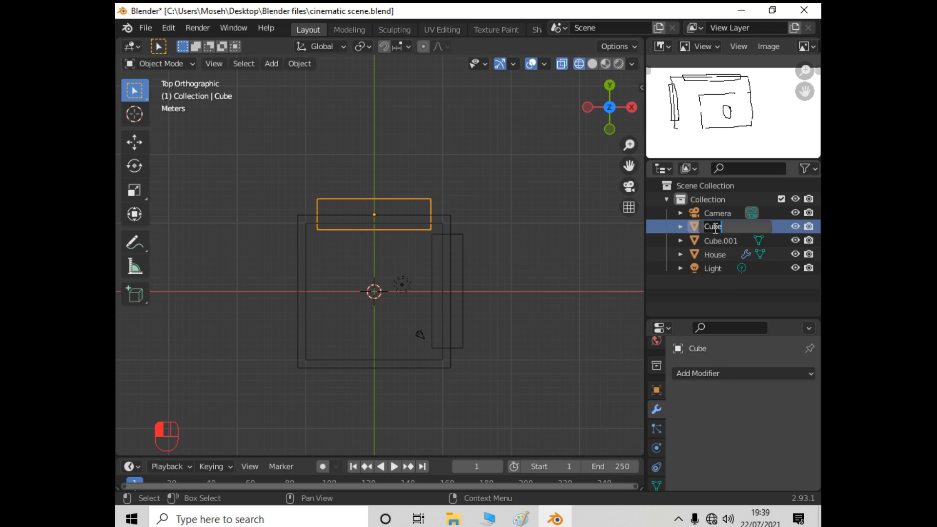
{"action": "type", "text": "W"}
{"action": "type", "text": "indow 1"}
{"action": "key", "text": "Return"}
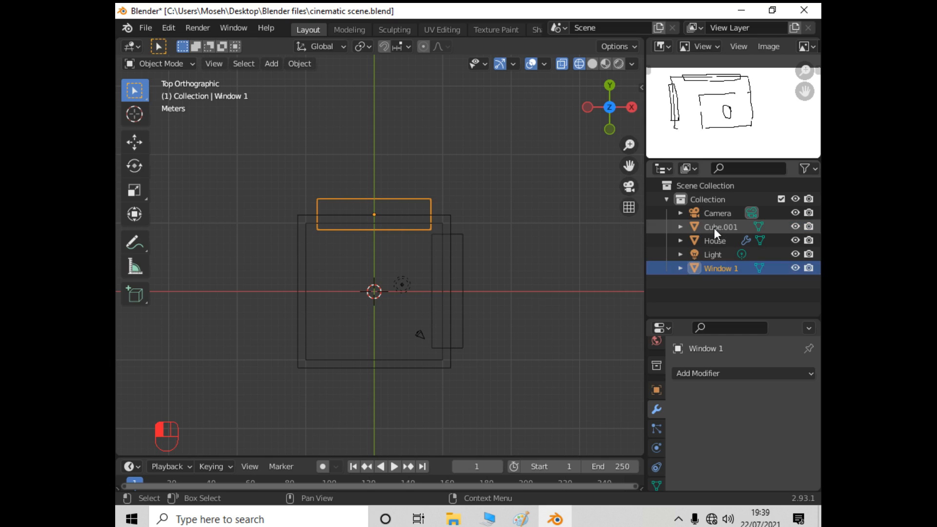
Rename the box on the +X wall as Window 2
{"action": "left_click", "coordinate": [461, 305]}
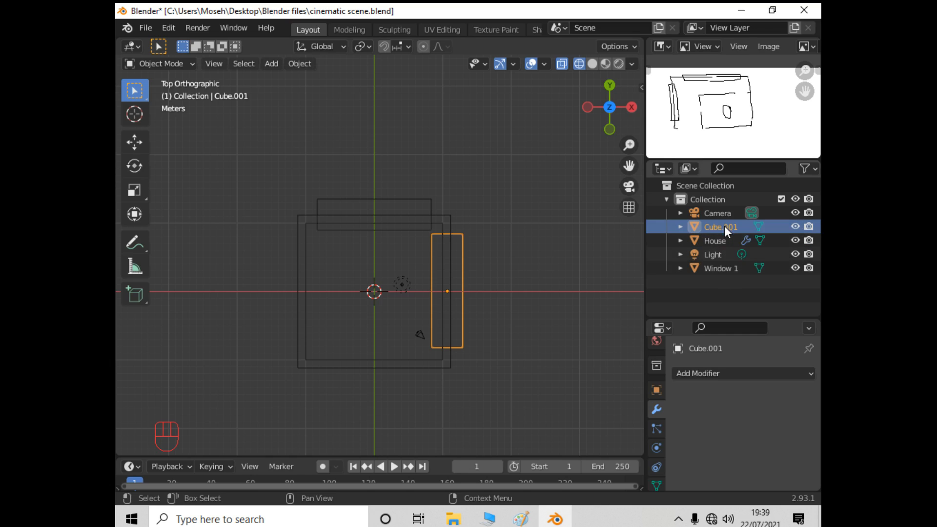
{"action": "key", "text": "F2"}
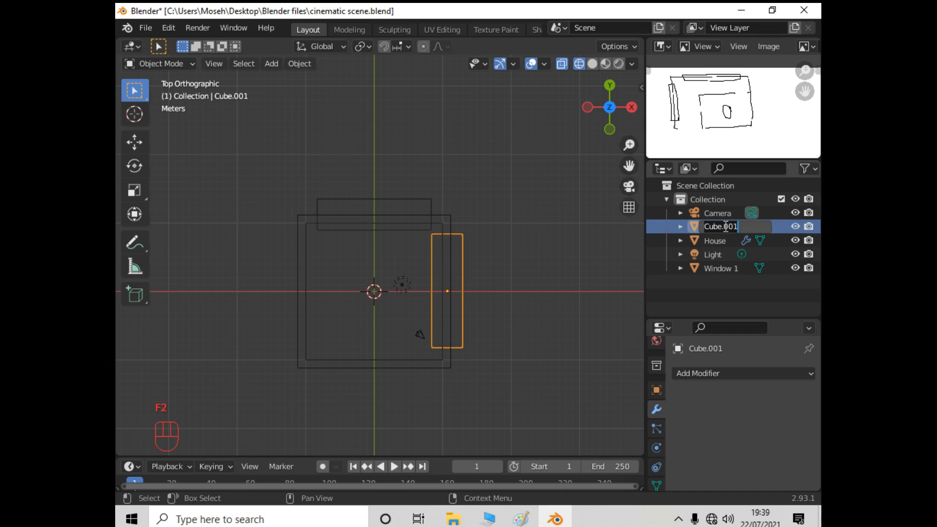
{"action": "key", "text": "BackSpace"}
{"action": "type", "text": "Window 2"}
{"action": "key", "text": "Return"}
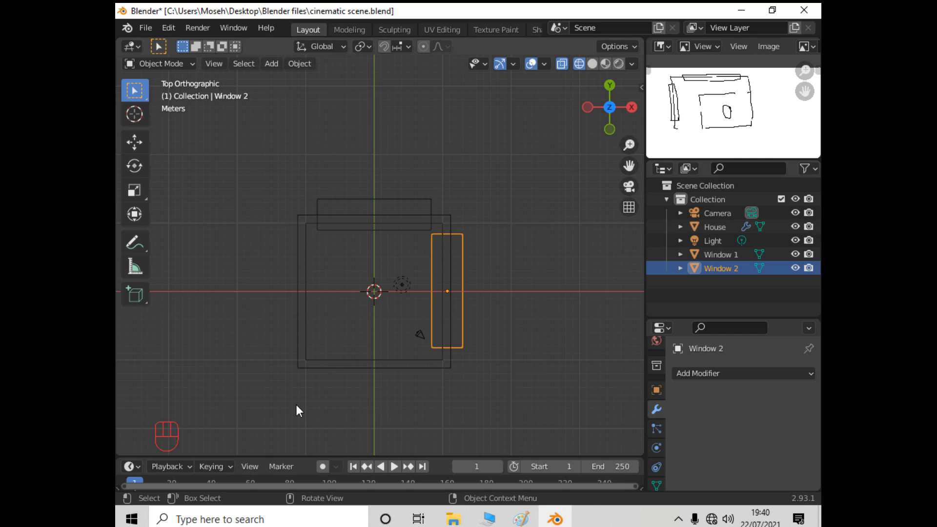
View the house from its +X side and switch the viewport to solid shading
{"action": "middle_click_drag", "start_coordinate": [298, 409], "coordinate": [116, 352]}
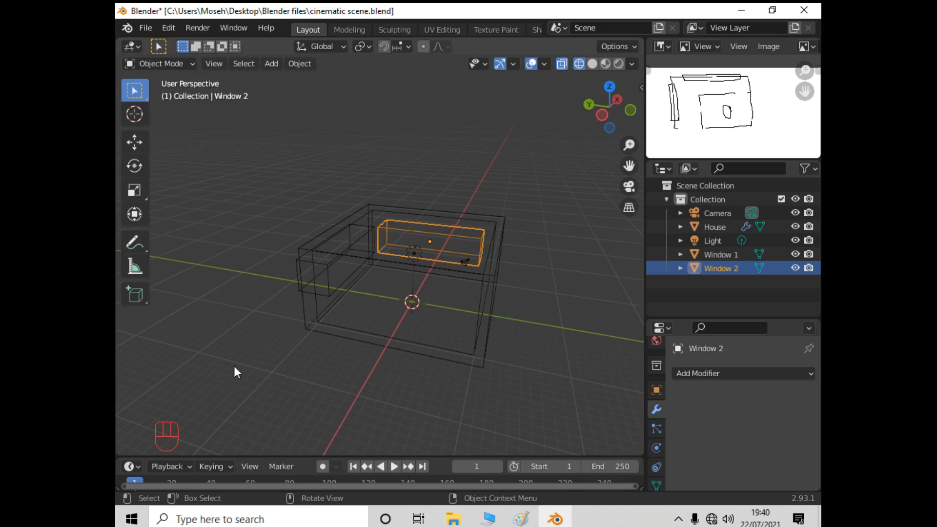
{"action": "middle_click_drag", "start_coordinate": [228, 371], "coordinate": [571, 332]}
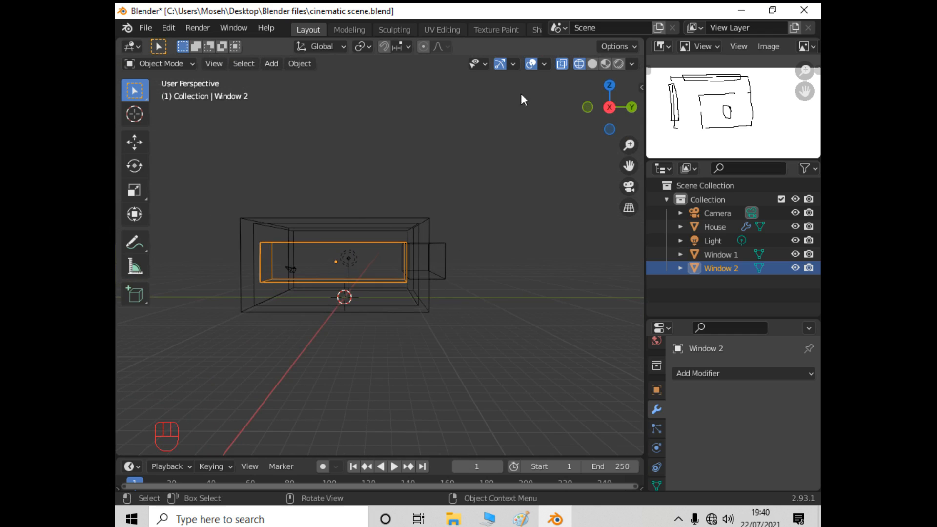
{"action": "left_click", "coordinate": [594, 63]}
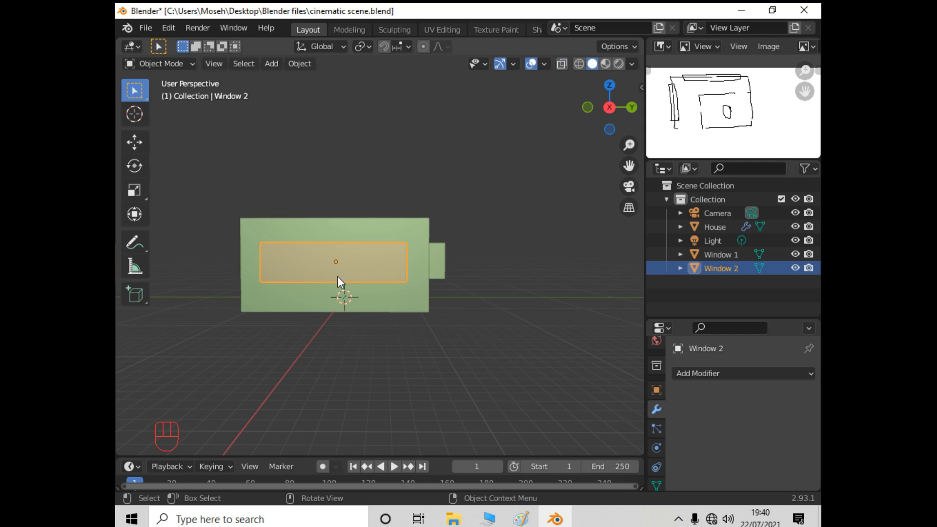
Raise the Window 2 box about 1.4 m along the Z axis, towards the top of the +X wall
{"action": "left_click", "coordinate": [286, 271]}
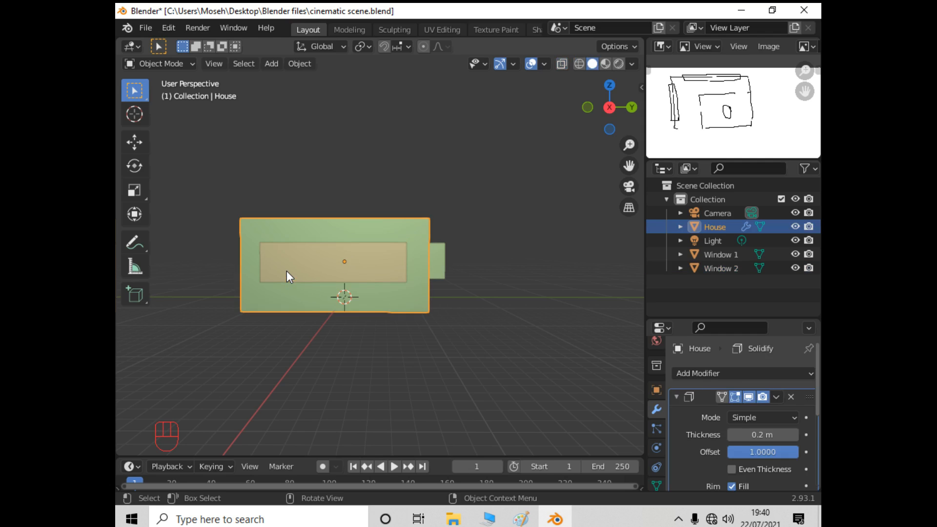
{"action": "left_click", "coordinate": [310, 270]}
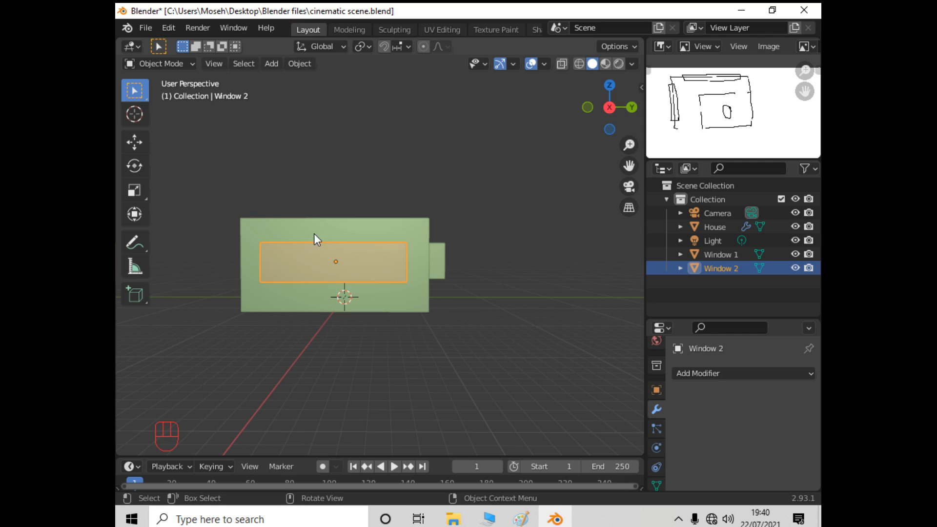
{"action": "left_click", "coordinate": [305, 271]}
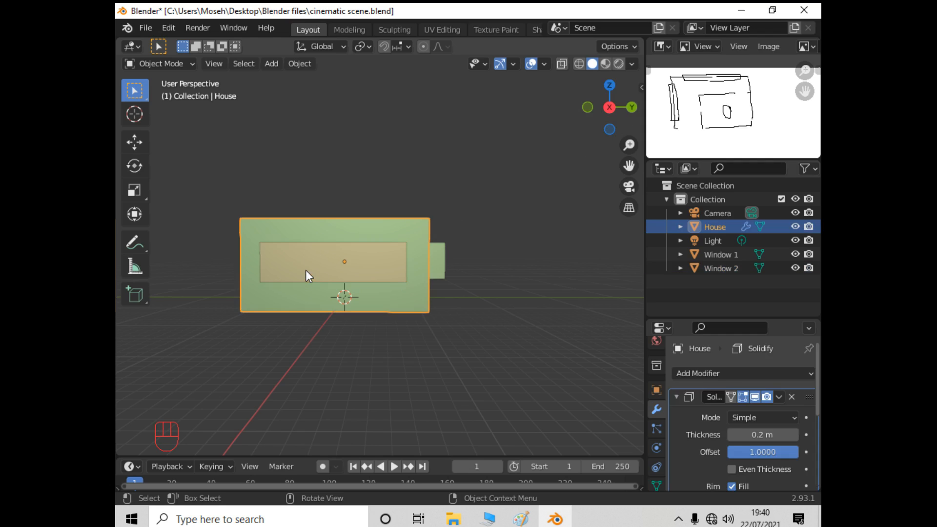
{"action": "left_click", "coordinate": [305, 270]}
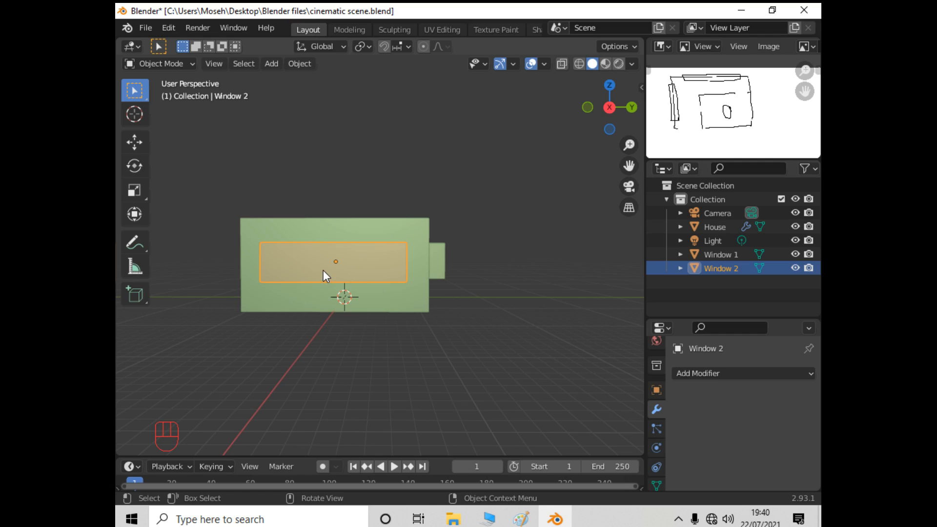
{"action": "key", "text": "g"}
{"action": "key", "text": "z"}
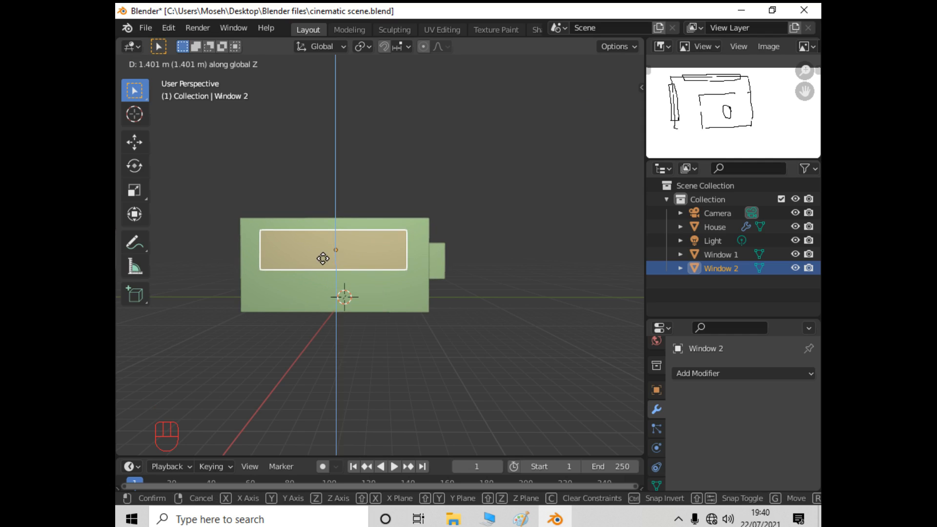
{"action": "left_click", "coordinate": [324, 257]}
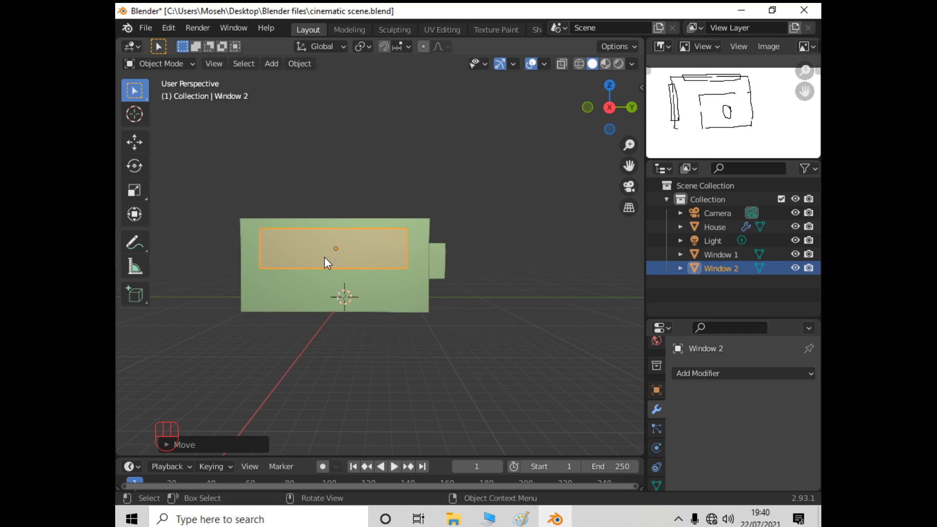
Raise the Window 1 box along the Z axis to about the same height as Window 2
{"action": "middle_click_drag", "start_coordinate": [559, 330], "coordinate": [389, 333]}
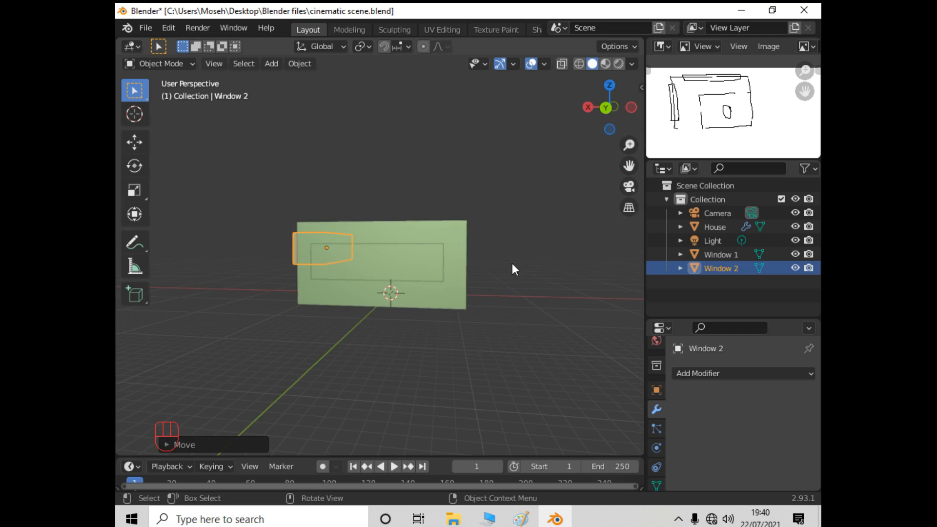
{"action": "left_click", "coordinate": [731, 254]}
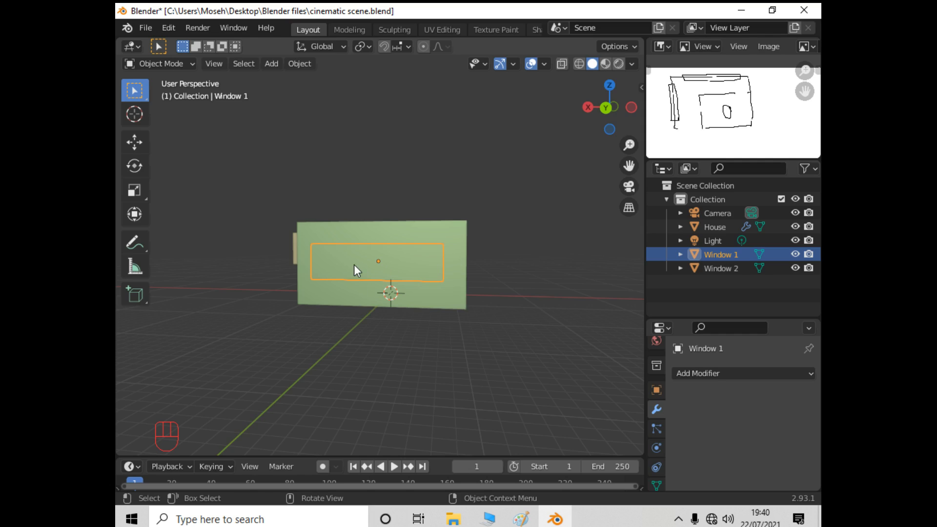
{"action": "key", "text": "g"}
{"action": "key", "text": "z"}
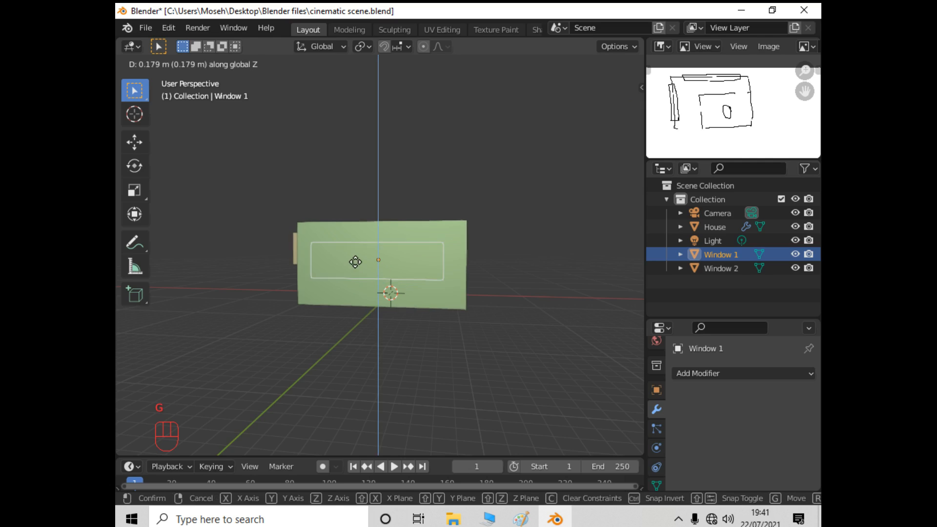
{"action": "left_click", "coordinate": [358, 253]}
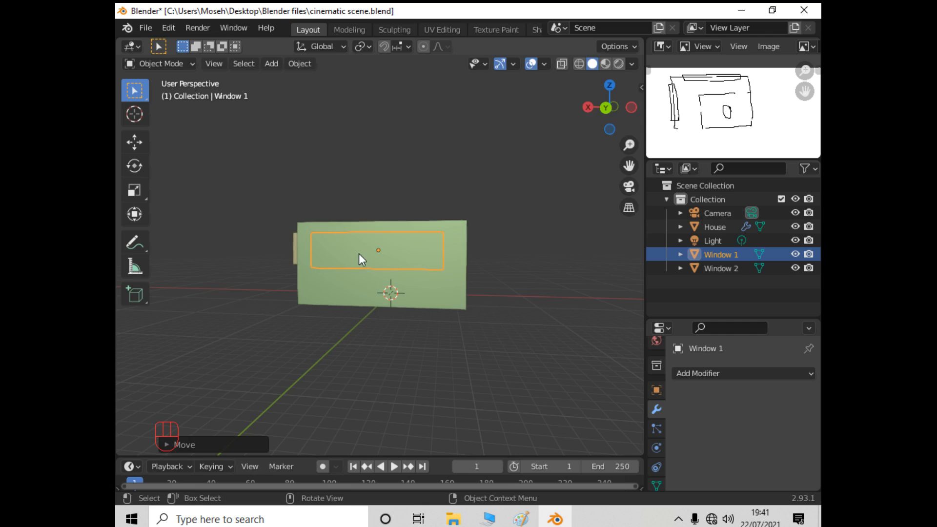
Add a Boolean modifier to the House object
{"action": "middle_click_drag", "start_coordinate": [379, 343], "coordinate": [417, 344]}
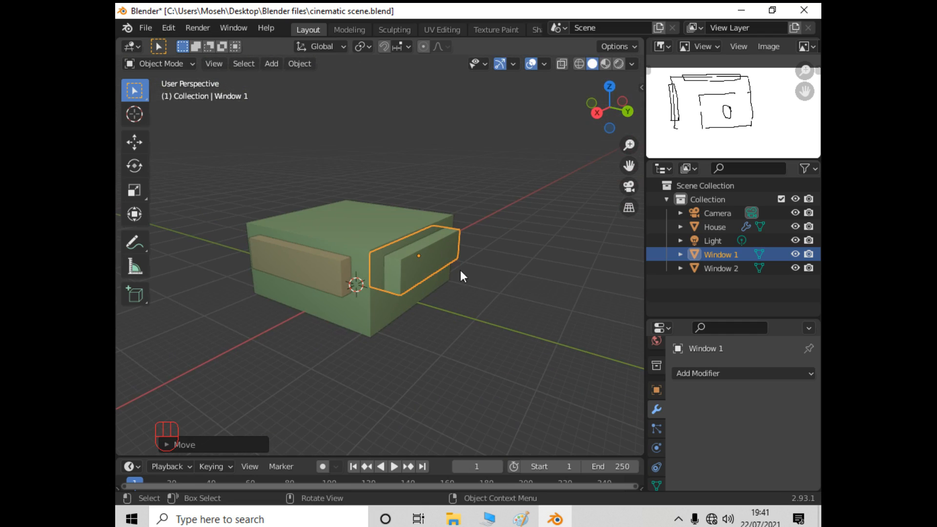
{"action": "middle_click_drag", "start_coordinate": [561, 312], "coordinate": [386, 289]}
{"action": "middle_click_drag", "start_coordinate": [394, 367], "coordinate": [450, 357]}
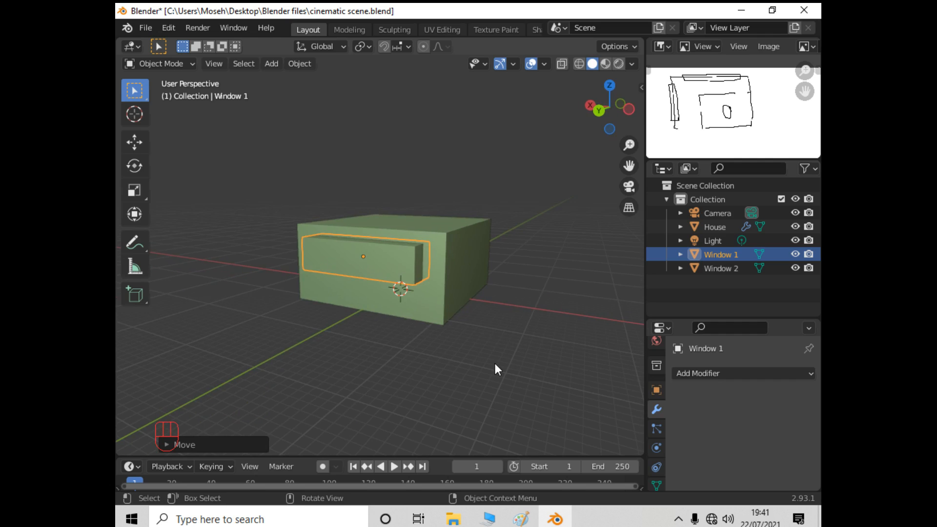
{"action": "middle_click_drag", "start_coordinate": [461, 351], "coordinate": [419, 266]}
{"action": "left_click", "coordinate": [419, 266]}
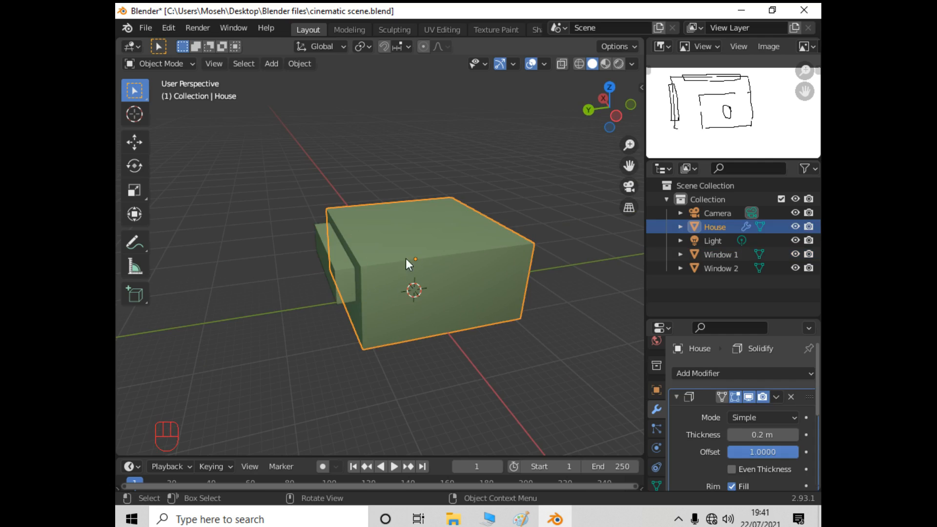
{"action": "middle_click_drag", "start_coordinate": [303, 403], "coordinate": [568, 347]}
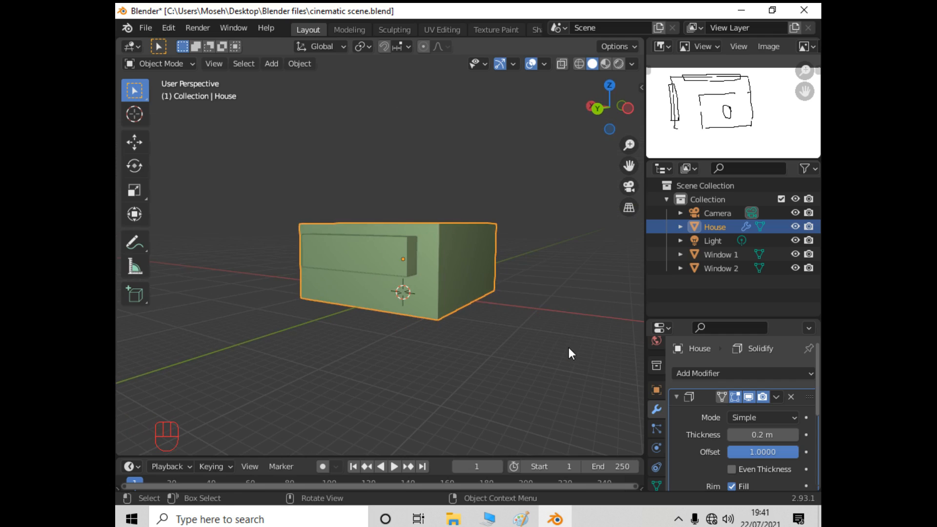
{"action": "left_click", "coordinate": [658, 411]}
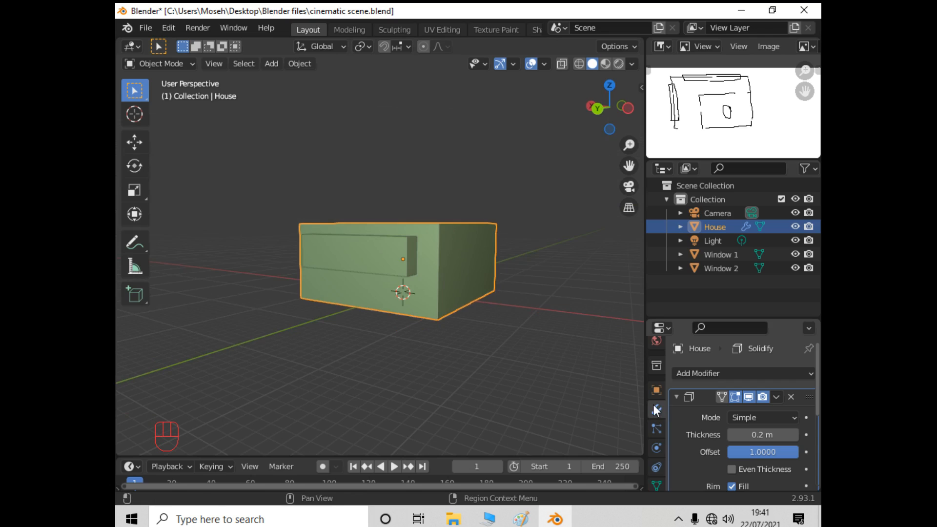
{"action": "left_click", "coordinate": [712, 371]}
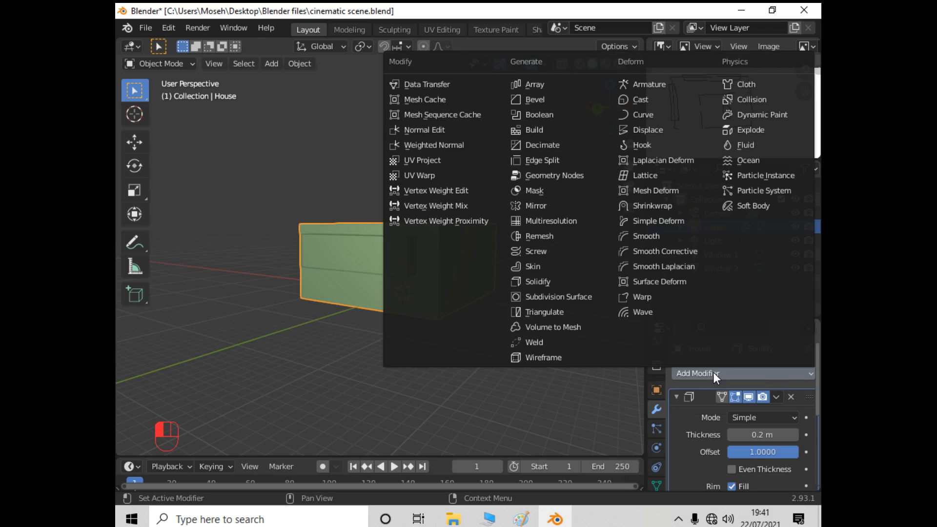
{"action": "left_click", "coordinate": [546, 114]}
{"action": "scroll", "coordinate": [684, 400], "scroll_direction": "down", "scroll_amount": 6}
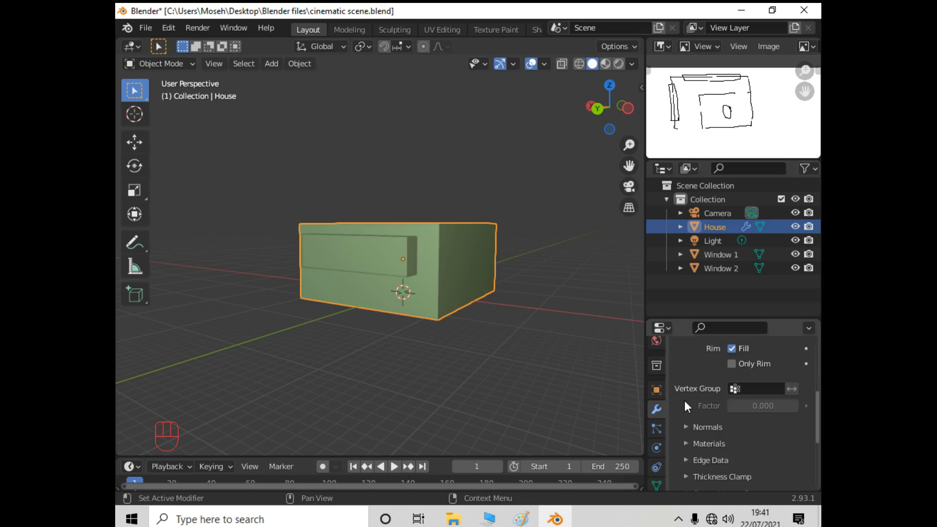
{"action": "scroll", "coordinate": [684, 400], "scroll_direction": "down", "scroll_amount": 2}
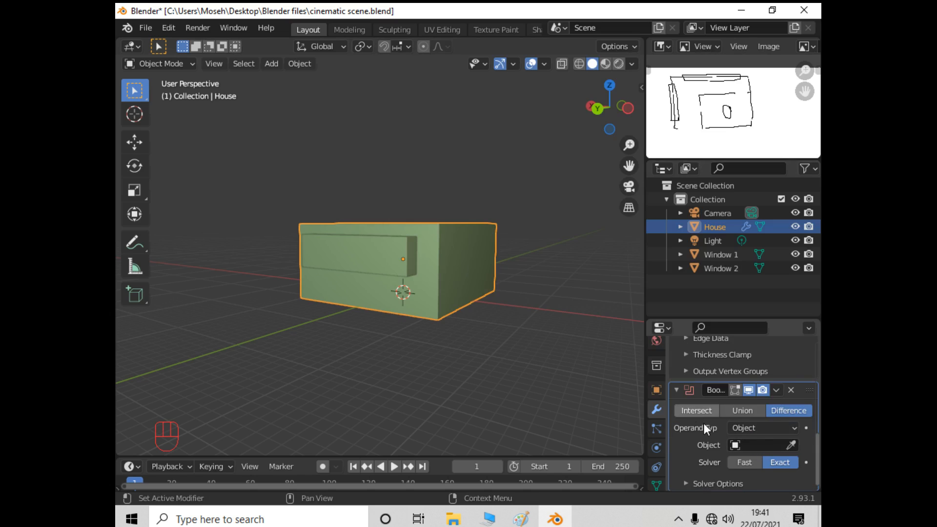
Assign Window 1 as the cutting object of the House's Boolean modifier, with the operation set to Difference
{"action": "scroll", "coordinate": [697, 420], "scroll_direction": "up", "scroll_amount": 4}
{"action": "scroll", "coordinate": [705, 426], "scroll_direction": "up", "scroll_amount": 5}
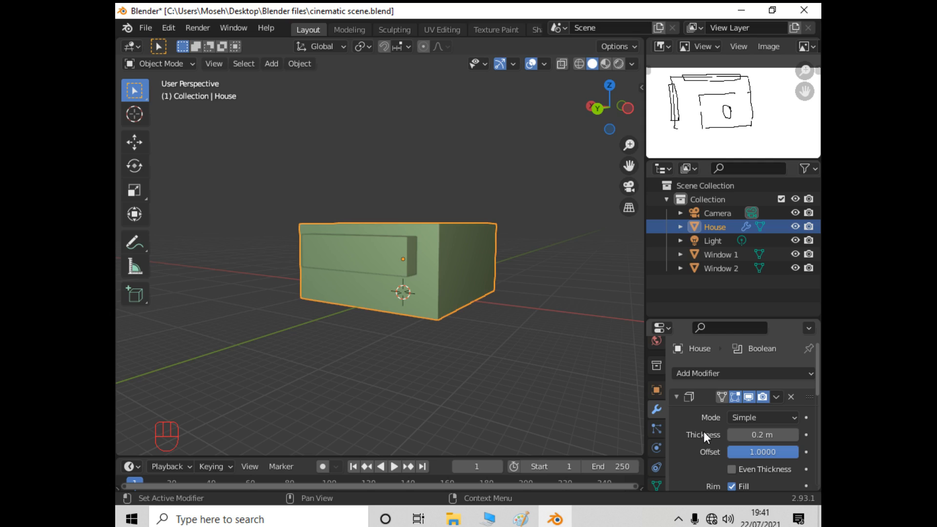
{"action": "scroll", "coordinate": [715, 426], "scroll_direction": "down", "scroll_amount": 7}
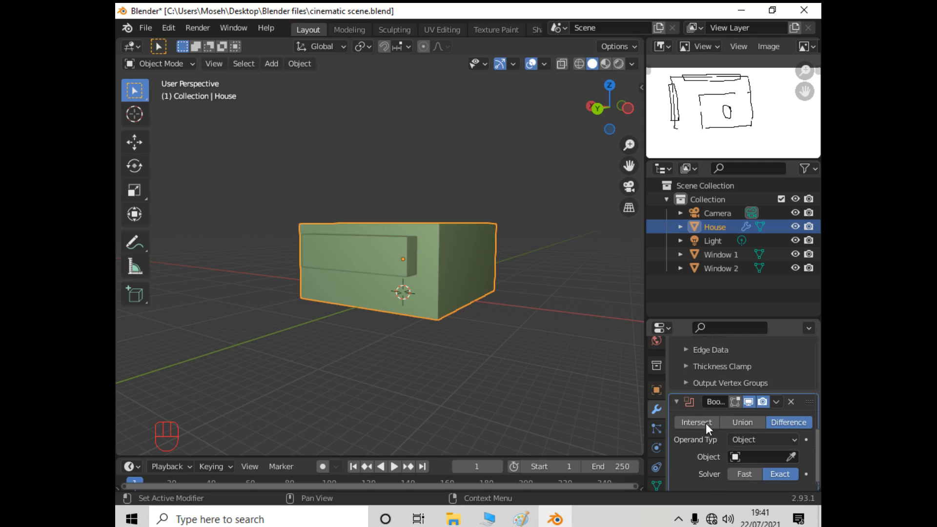
{"action": "scroll", "coordinate": [710, 445], "scroll_direction": "up", "scroll_amount": 7}
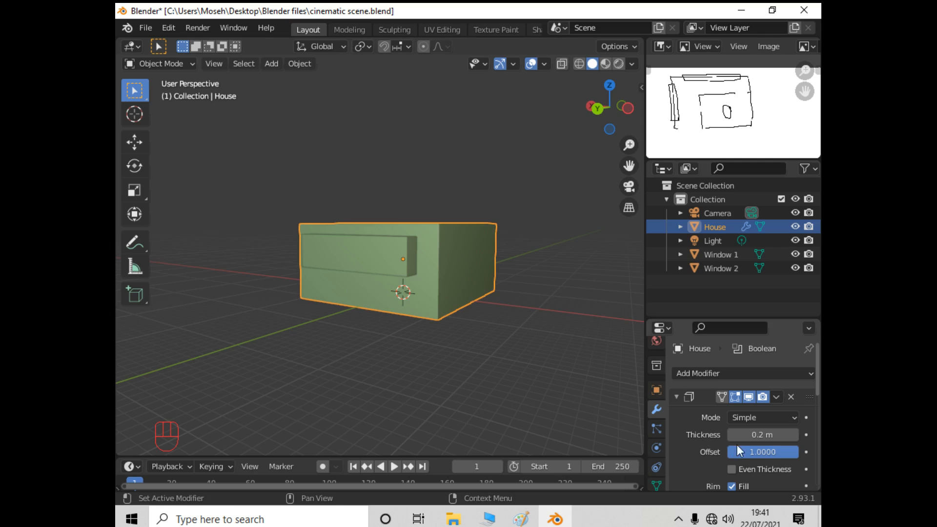
{"action": "scroll", "coordinate": [752, 454], "scroll_direction": "down", "scroll_amount": 7}
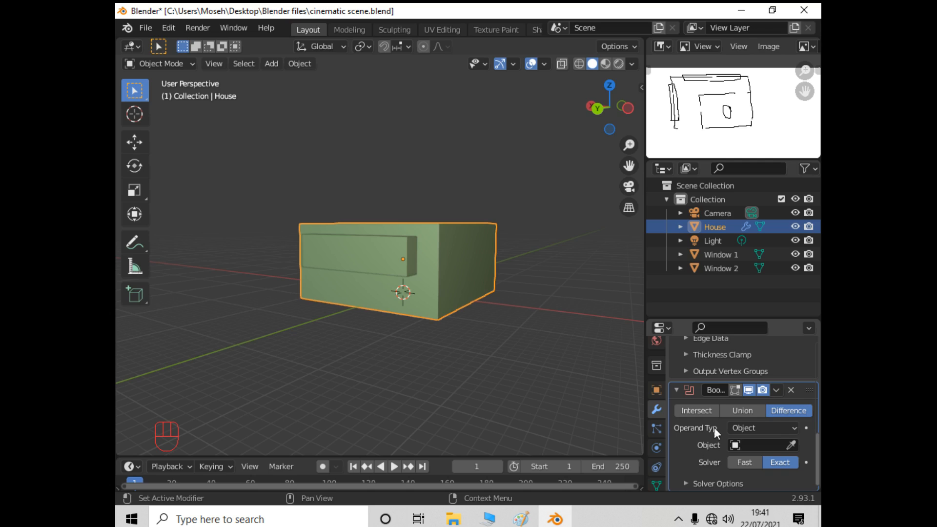
{"action": "left_click", "coordinate": [791, 444]}
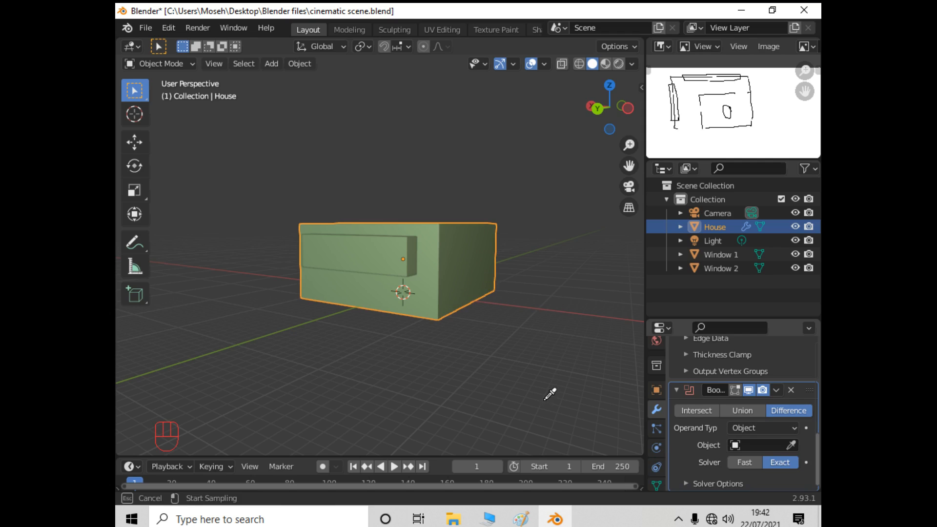
{"action": "left_click", "coordinate": [361, 252]}
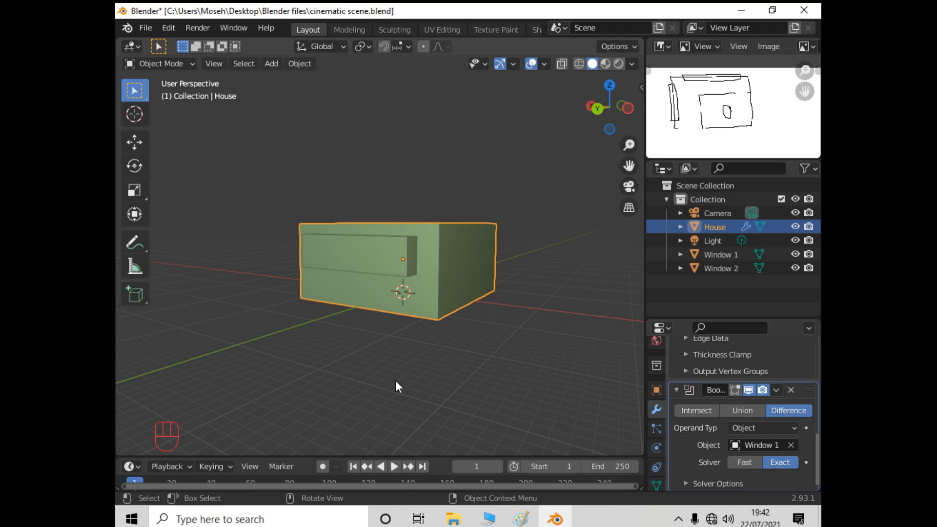
Set Window 1's viewport display to Bounds so the opening cut in the House wall can be seen
{"action": "middle_click_drag", "start_coordinate": [343, 344], "coordinate": [396, 343]}
{"action": "left_click", "coordinate": [406, 269]}
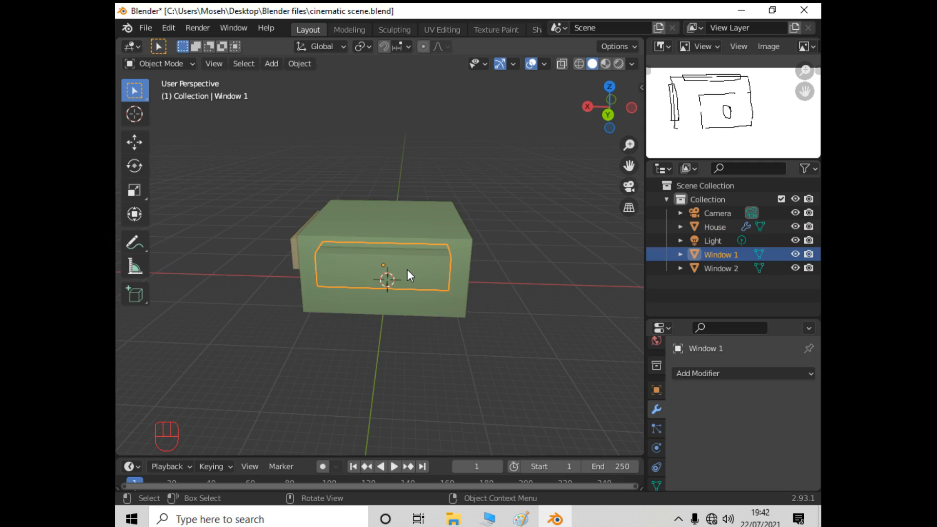
{"action": "middle_click_drag", "start_coordinate": [490, 423], "coordinate": [489, 401]}
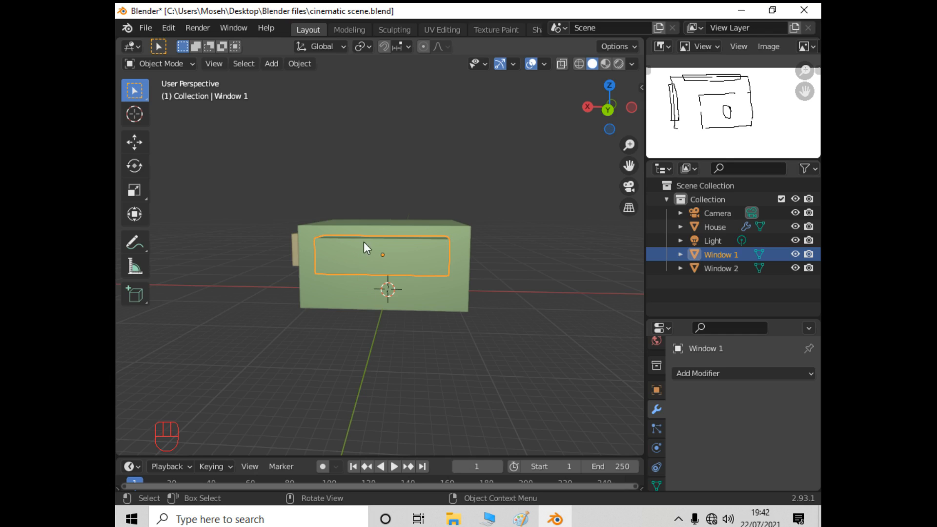
{"action": "left_click", "coordinate": [371, 256]}
{"action": "left_click", "coordinate": [372, 263]}
{"action": "left_click", "coordinate": [656, 390]}
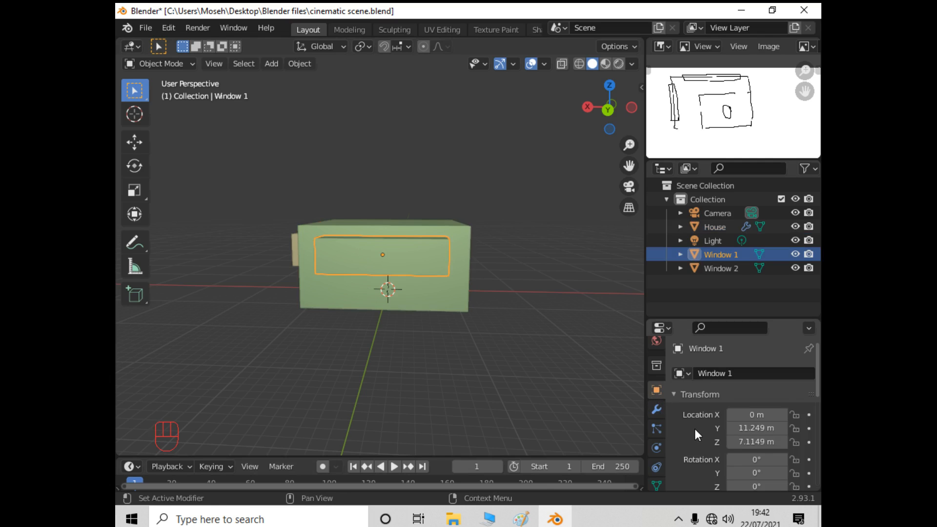
{"action": "scroll", "coordinate": [695, 428], "scroll_direction": "down", "scroll_amount": 8}
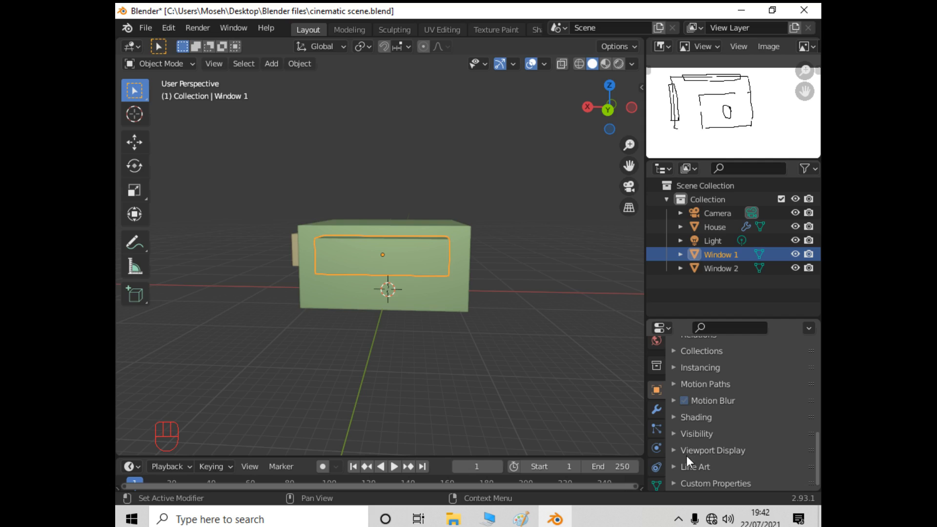
{"action": "left_click", "coordinate": [679, 450]}
{"action": "scroll", "coordinate": [708, 422], "scroll_direction": "down", "scroll_amount": 2}
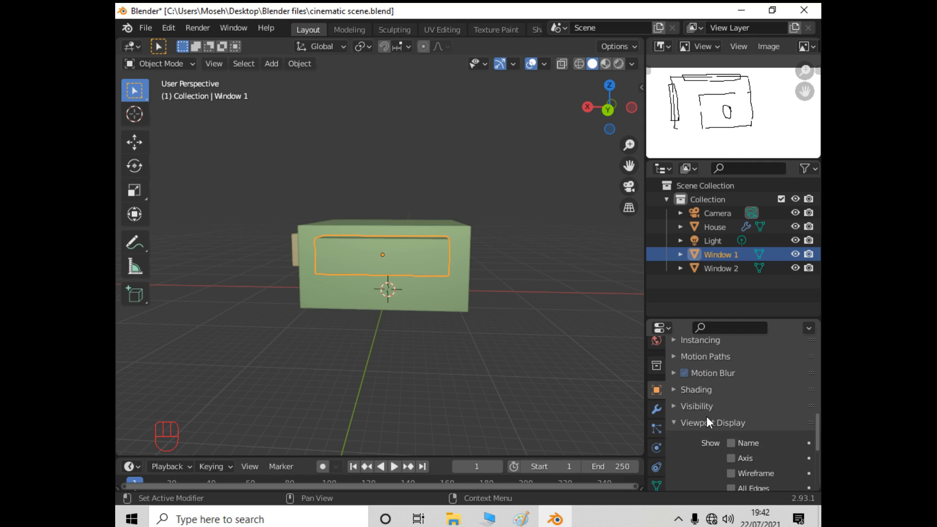
{"action": "scroll", "coordinate": [730, 394], "scroll_direction": "down", "scroll_amount": 3}
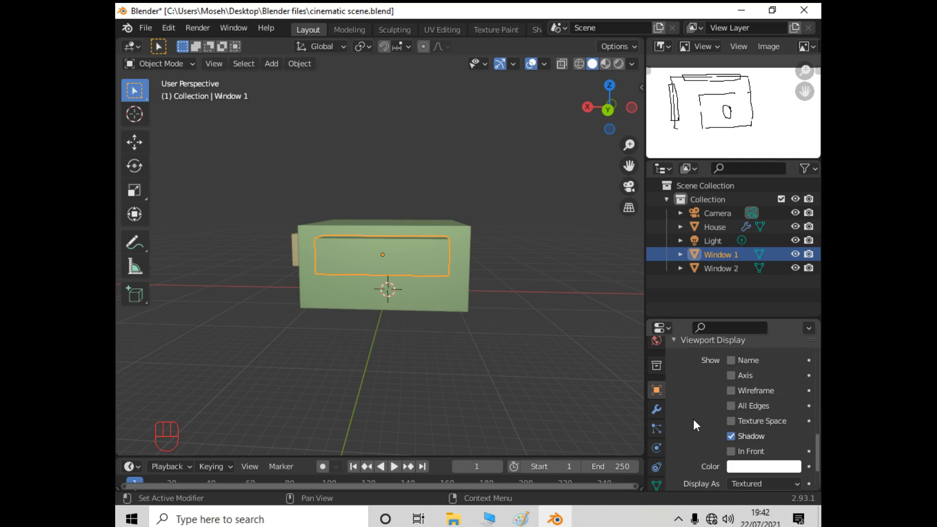
{"action": "scroll", "coordinate": [693, 418], "scroll_direction": "down", "scroll_amount": 2}
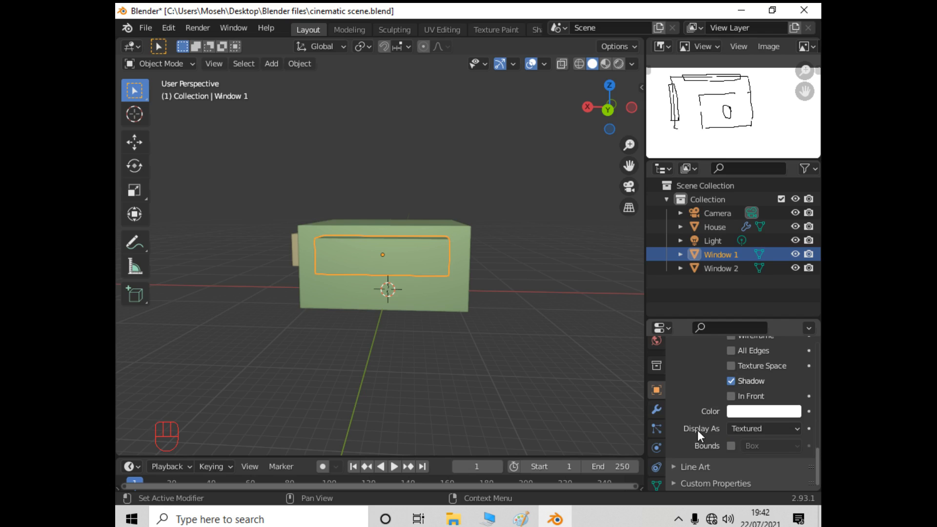
{"action": "left_click", "coordinate": [747, 428]}
{"action": "left_click", "coordinate": [745, 410]}
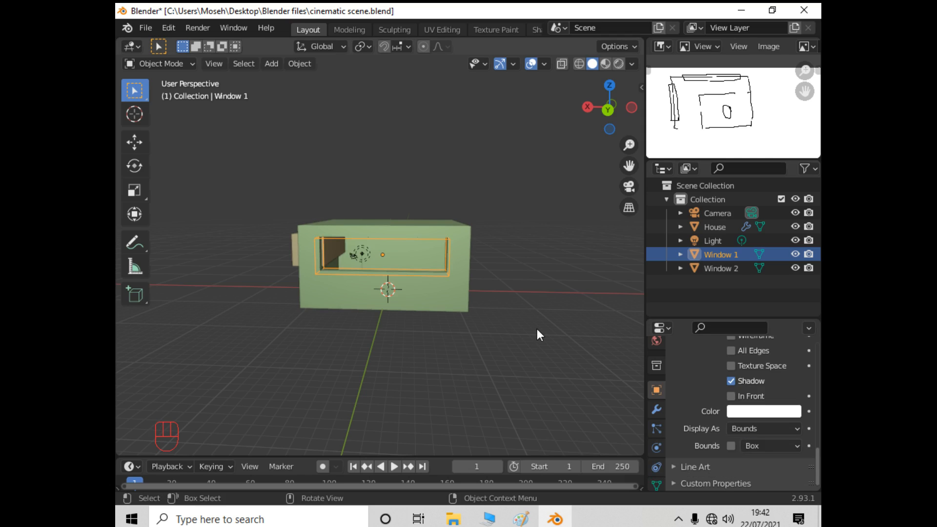
Try moving Window 1 about 1.6 m outward along the Y axis and check the cut in solid shading
{"action": "middle_click_drag", "start_coordinate": [537, 330], "coordinate": [508, 330]}
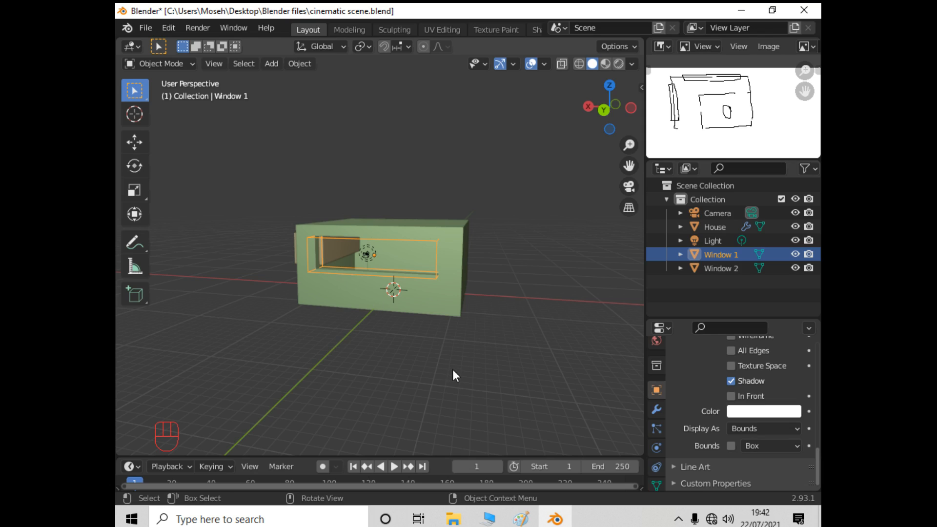
{"action": "key", "text": "KP_7"}
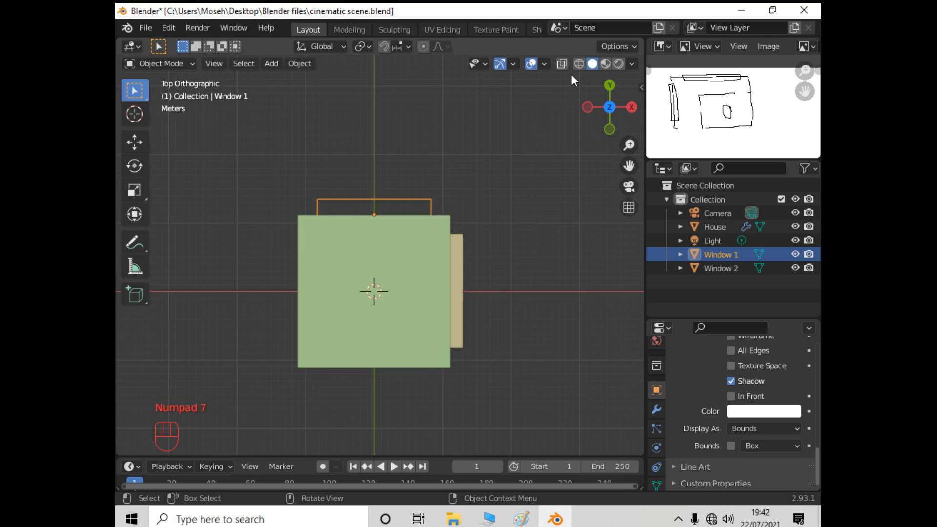
{"action": "left_click", "coordinate": [577, 65]}
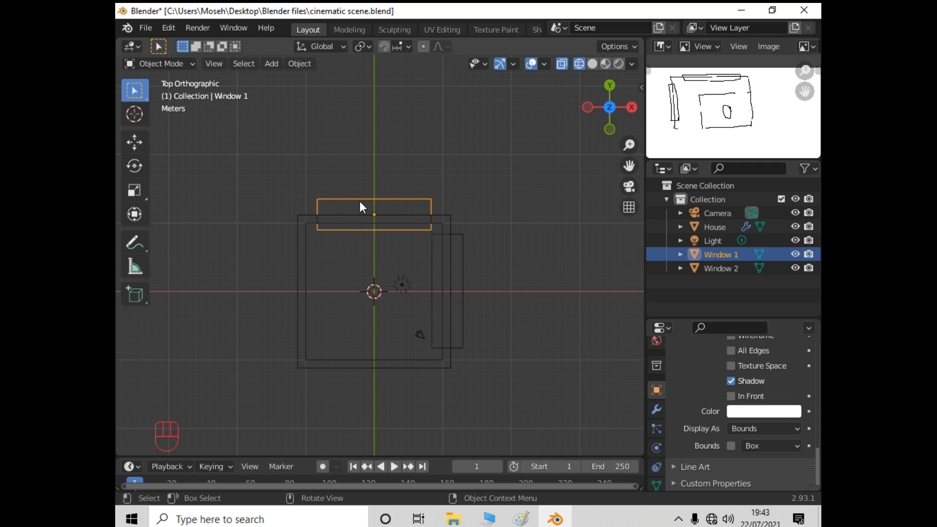
{"action": "key", "text": "g"}
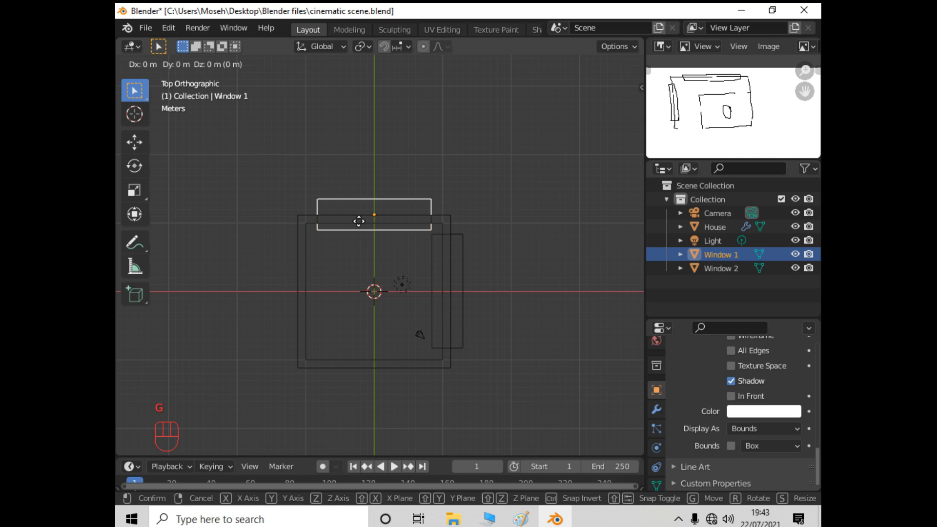
{"action": "key", "text": "y"}
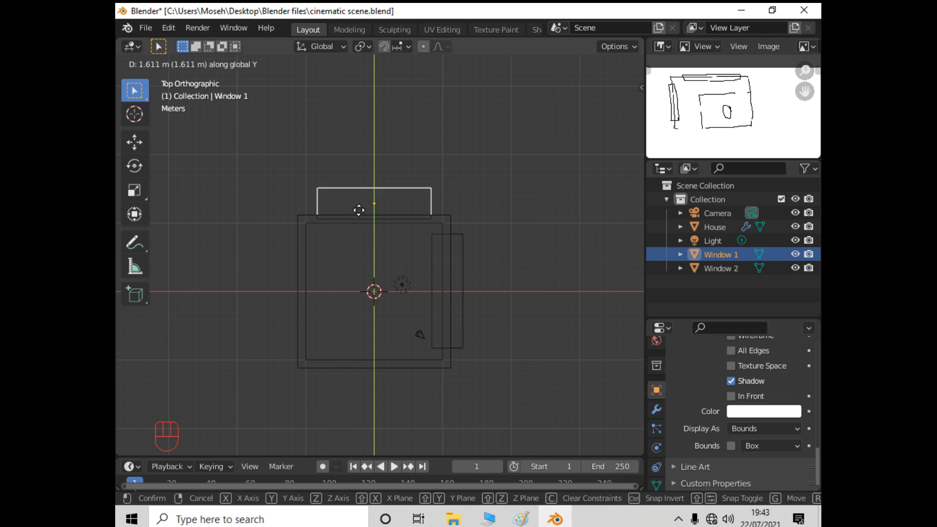
{"action": "left_click", "coordinate": [359, 210]}
{"action": "middle_click_drag", "start_coordinate": [219, 239], "coordinate": [485, 88]}
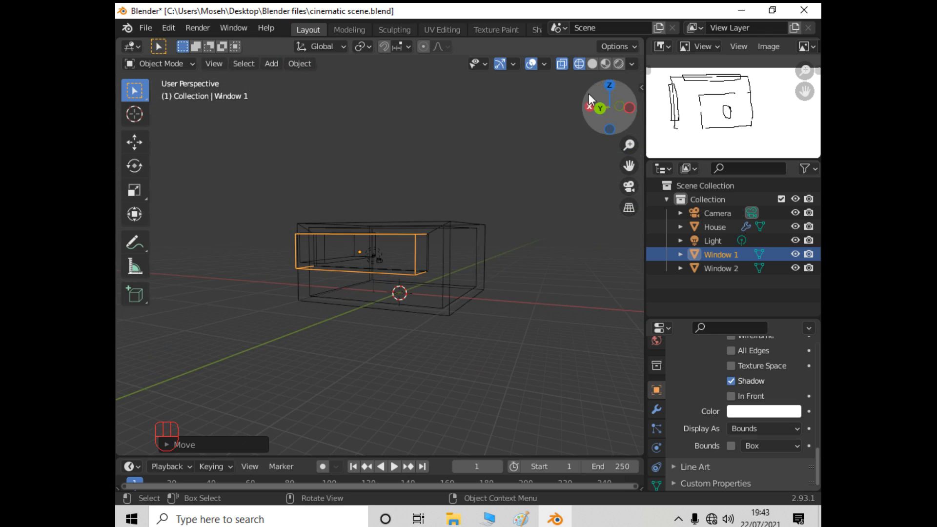
{"action": "left_click", "coordinate": [592, 64]}
{"action": "middle_click_drag", "start_coordinate": [306, 374], "coordinate": [285, 417]}
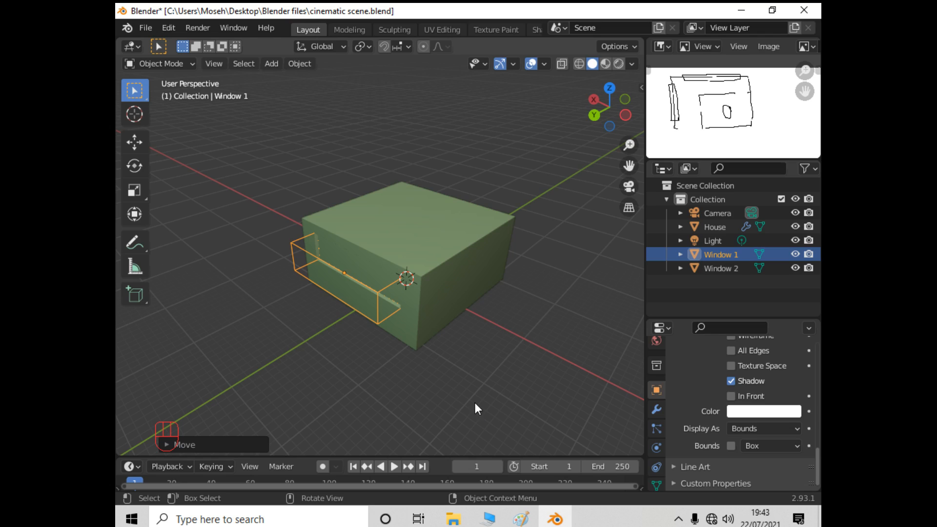
Move Window 1 about 2 m back along the negative Y axis so it passes fully through the House wall
{"action": "key", "text": "KP_7"}
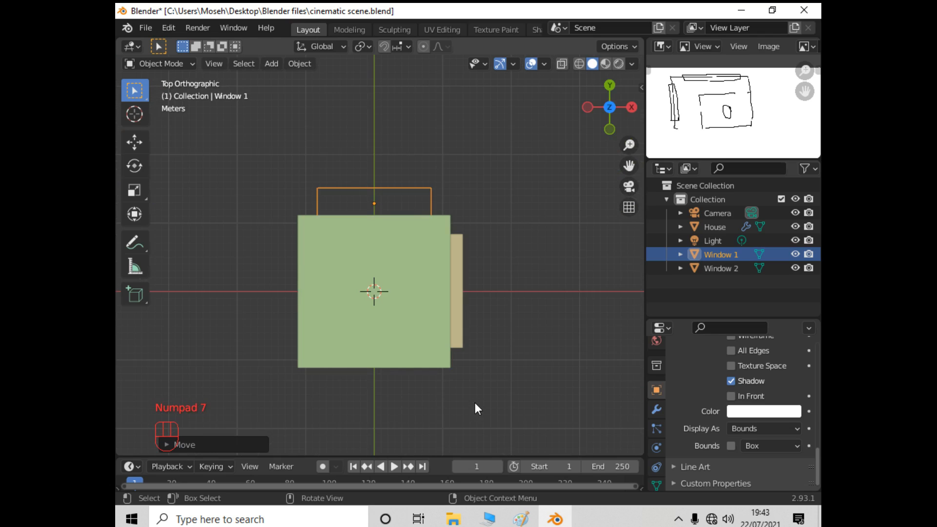
{"action": "left_click", "coordinate": [583, 63]}
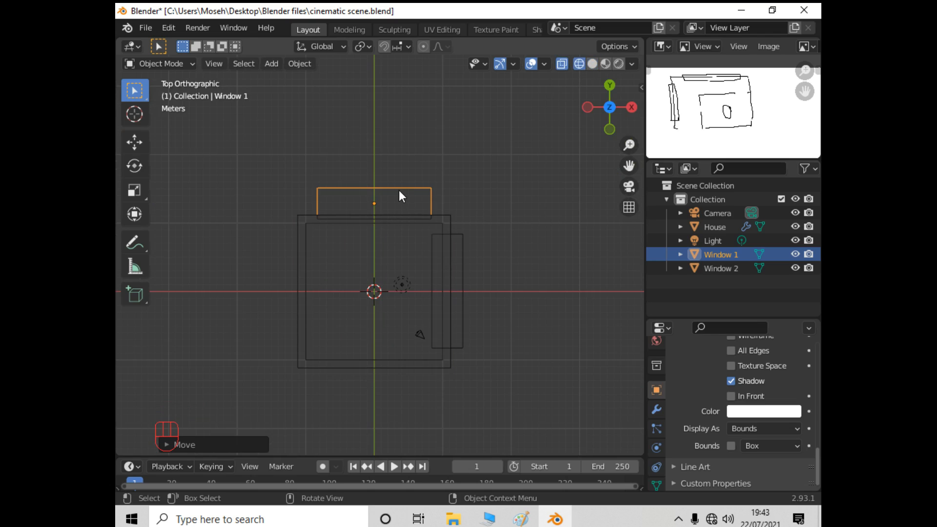
{"action": "key", "text": "g"}
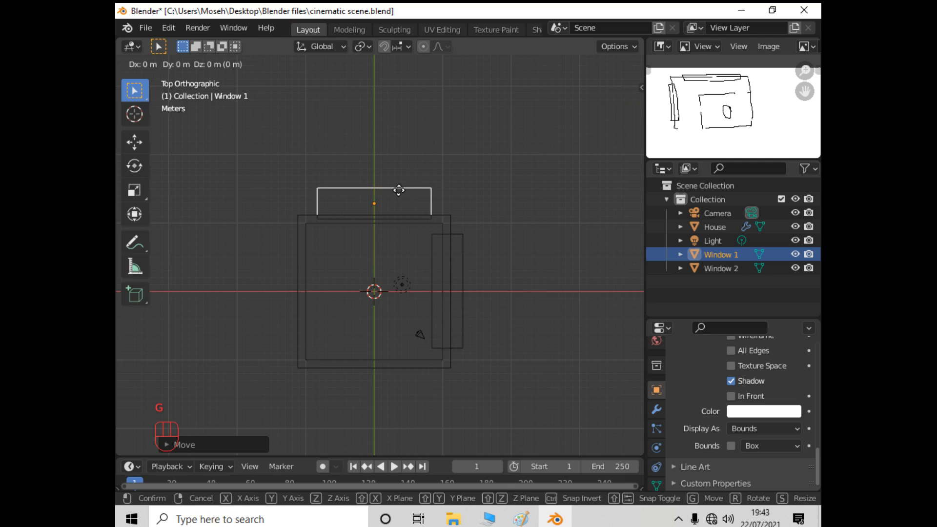
{"action": "key", "text": "y"}
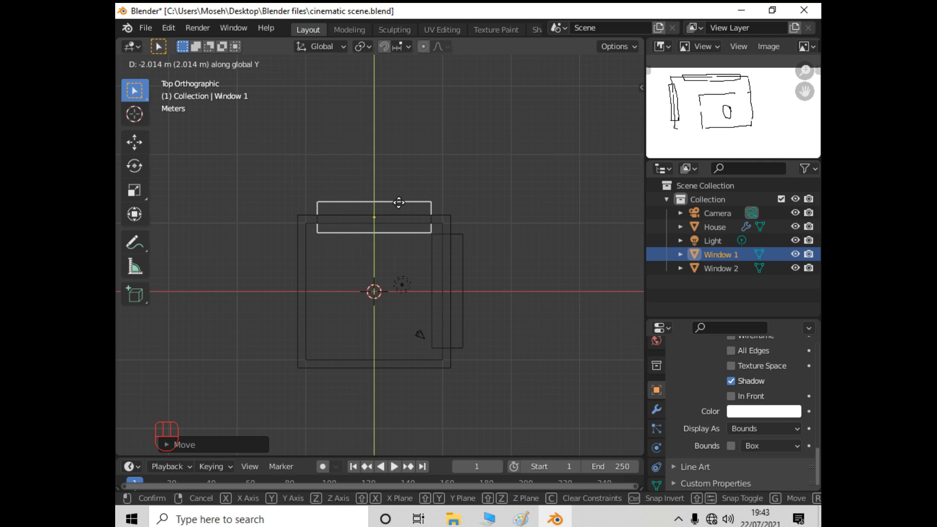
{"action": "left_click", "coordinate": [399, 204]}
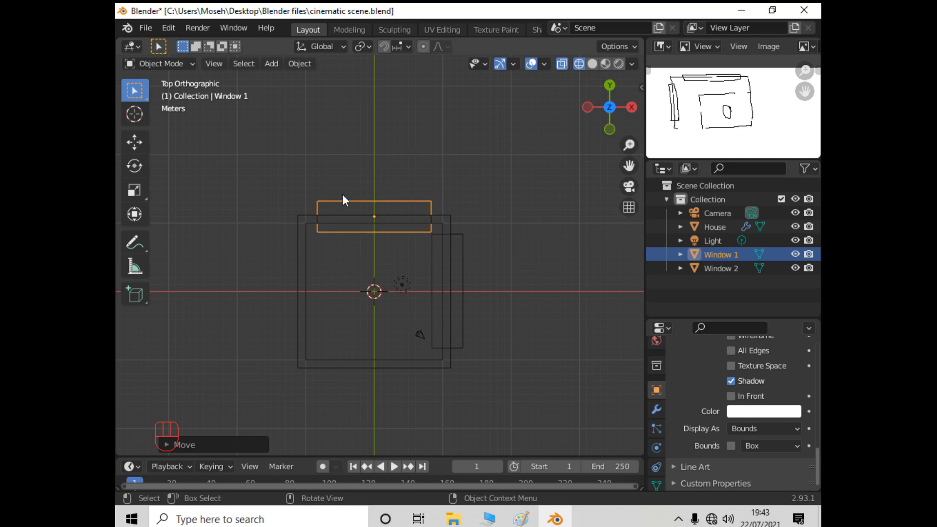
{"action": "middle_click_drag", "start_coordinate": [211, 278], "coordinate": [434, 135]}
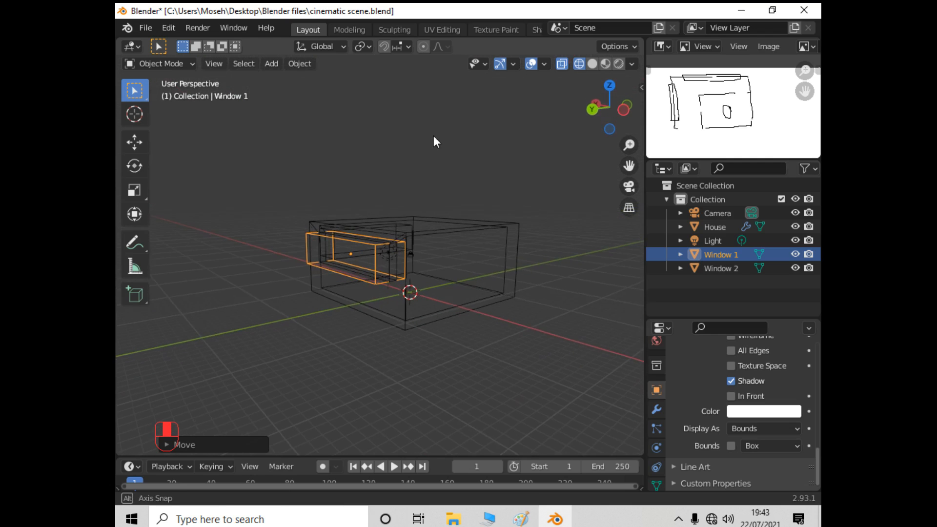
Check Window 1's cut through the House wall in solid shading and both window boxes' placement in wireframe, including from the top
{"action": "left_click", "coordinate": [594, 64]}
{"action": "middle_click_drag", "start_coordinate": [346, 328], "coordinate": [455, 347]}
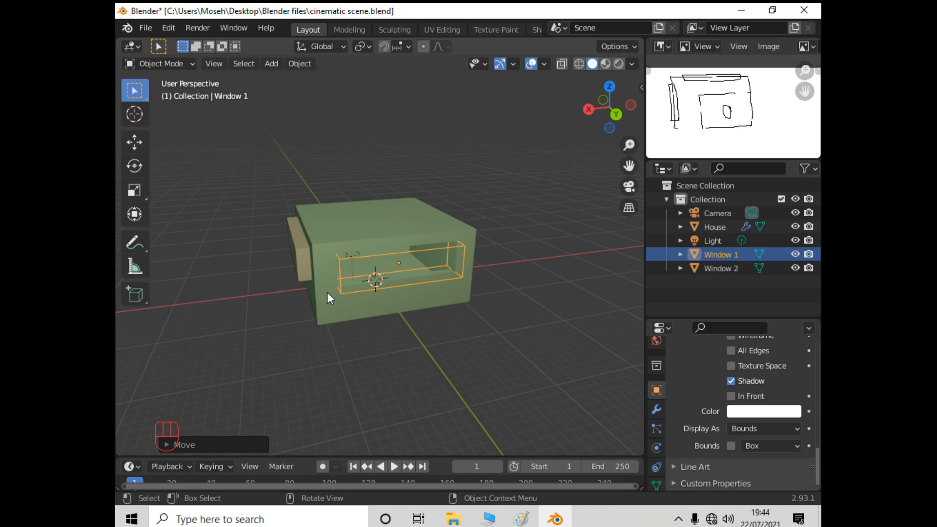
{"action": "left_click", "coordinate": [578, 64]}
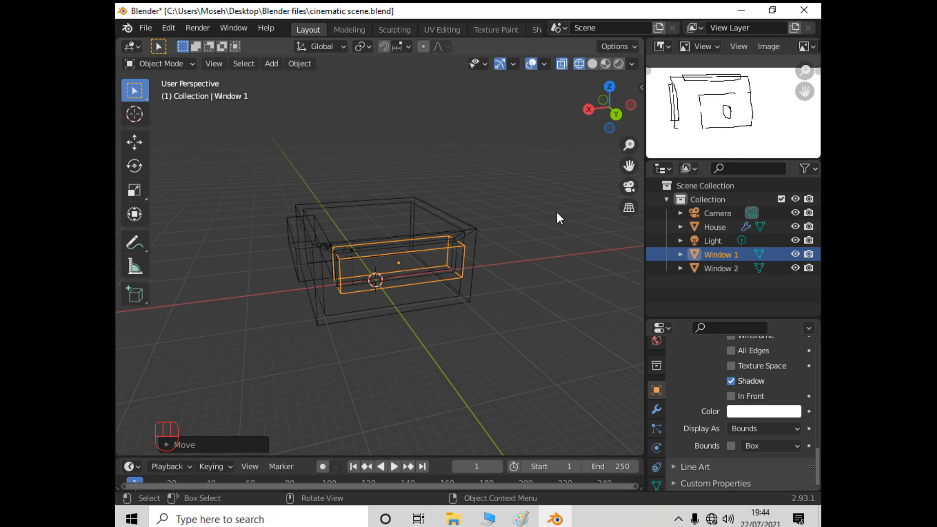
{"action": "key", "text": "KP_7"}
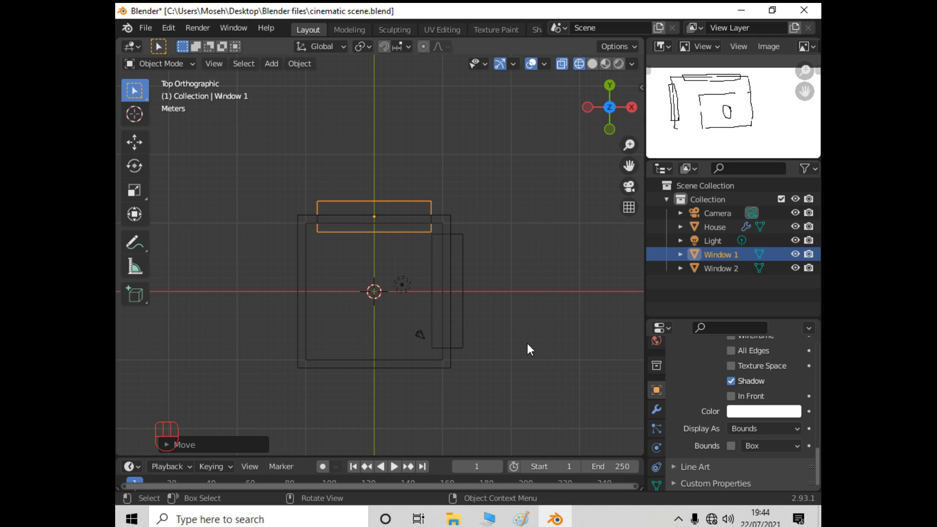
{"action": "middle_click_drag", "start_coordinate": [543, 352], "coordinate": [336, 201]}
{"action": "left_click", "coordinate": [315, 258]}
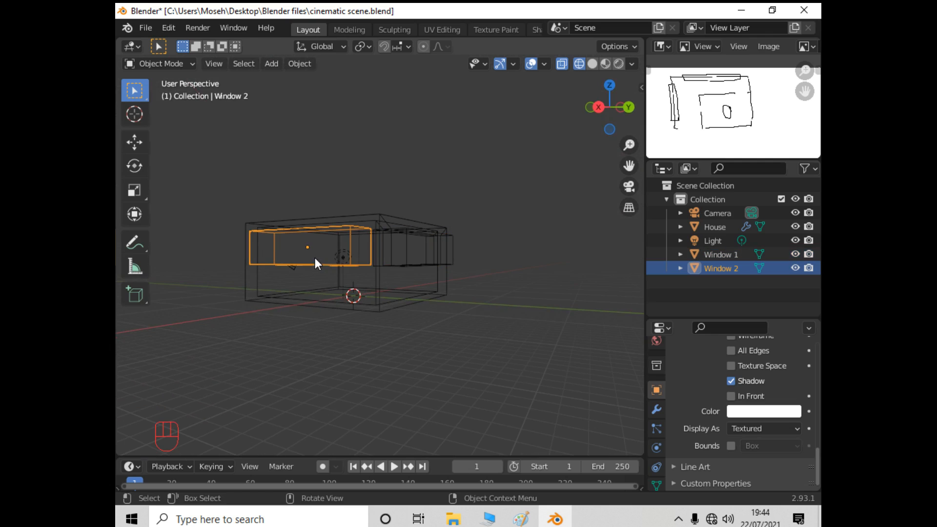
{"action": "middle_click_drag", "start_coordinate": [483, 347], "coordinate": [483, 367]}
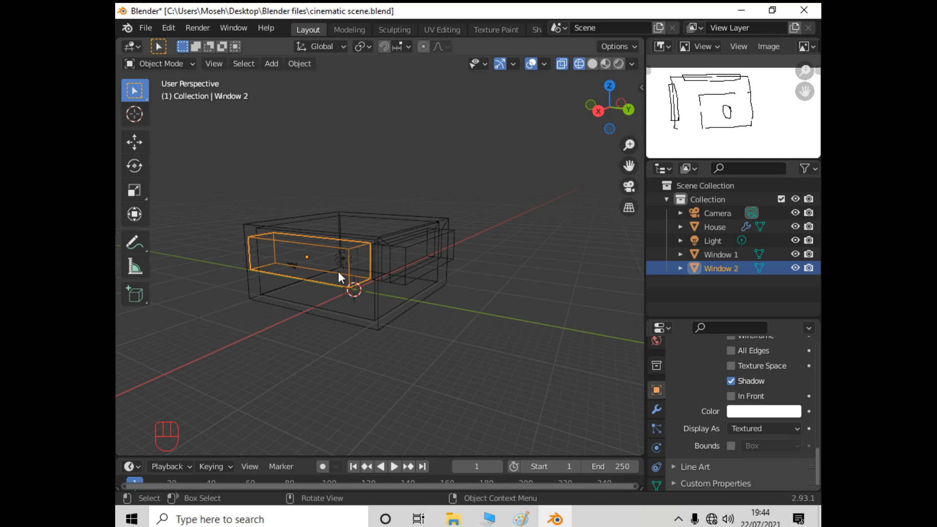
Add a second Boolean modifier to the House, with the viewport back in solid shading
{"action": "left_click", "coordinate": [374, 315]}
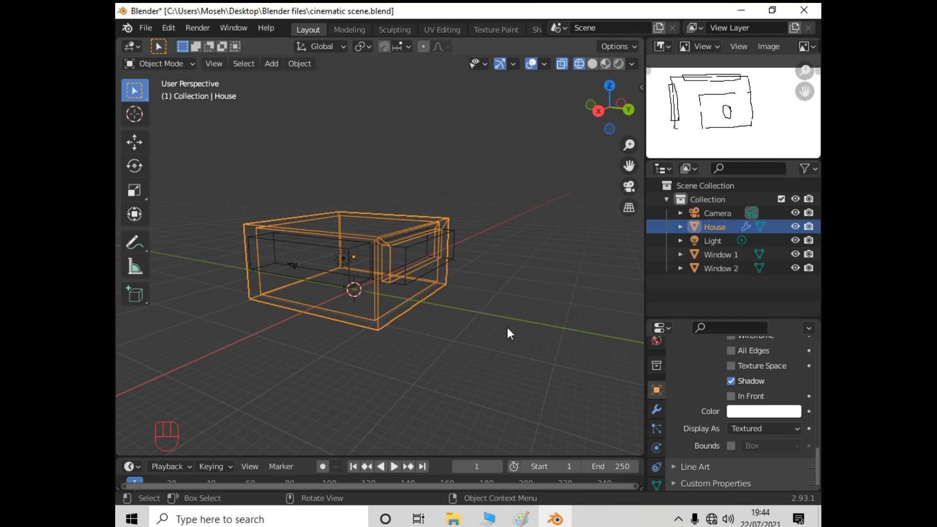
{"action": "left_click", "coordinate": [593, 65]}
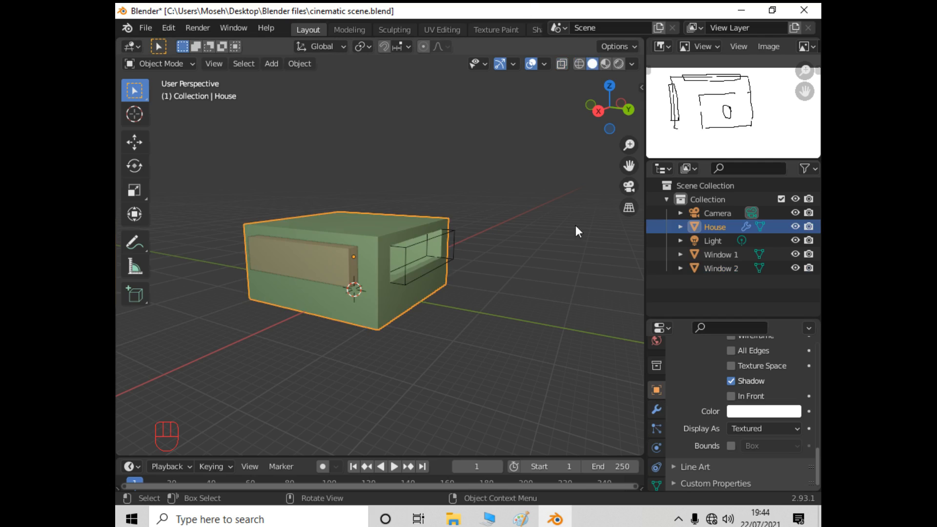
{"action": "left_click", "coordinate": [656, 413]}
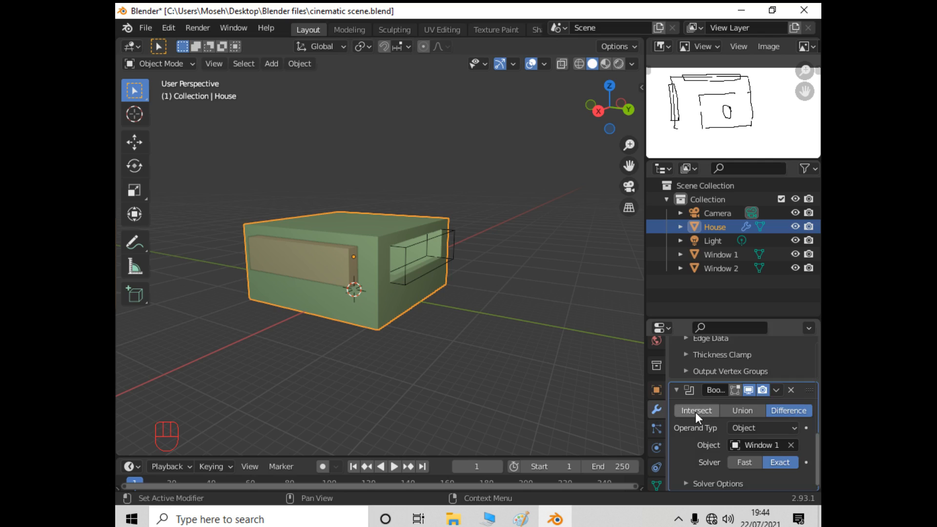
{"action": "scroll", "coordinate": [695, 412], "scroll_direction": "up", "scroll_amount": 10}
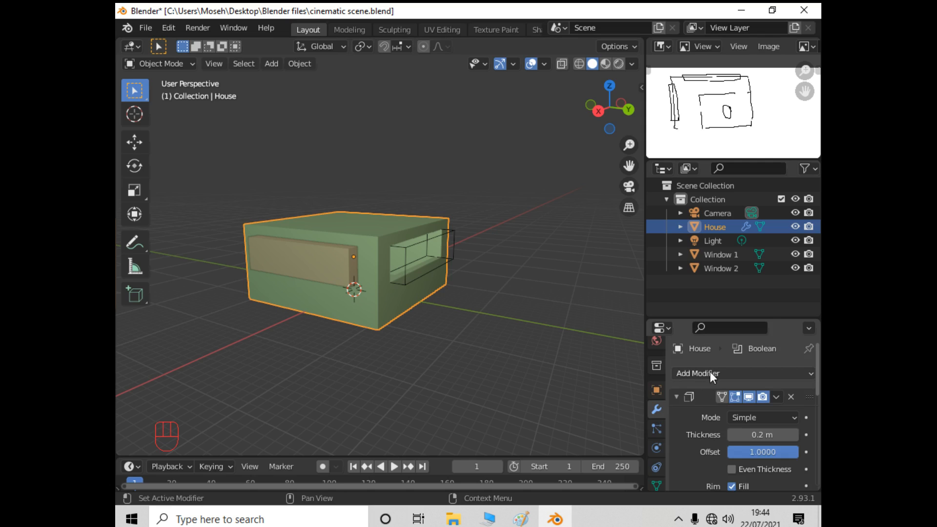
{"action": "left_click", "coordinate": [711, 373]}
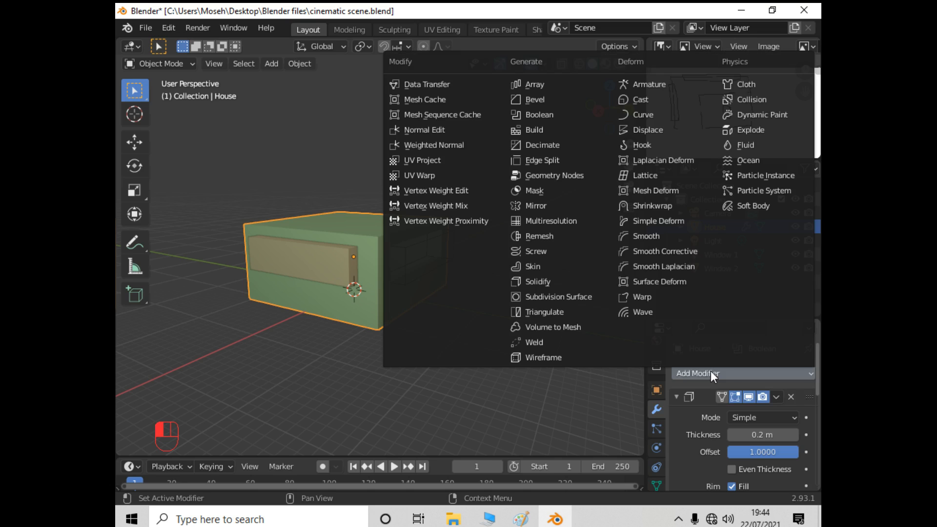
{"action": "left_click", "coordinate": [535, 108]}
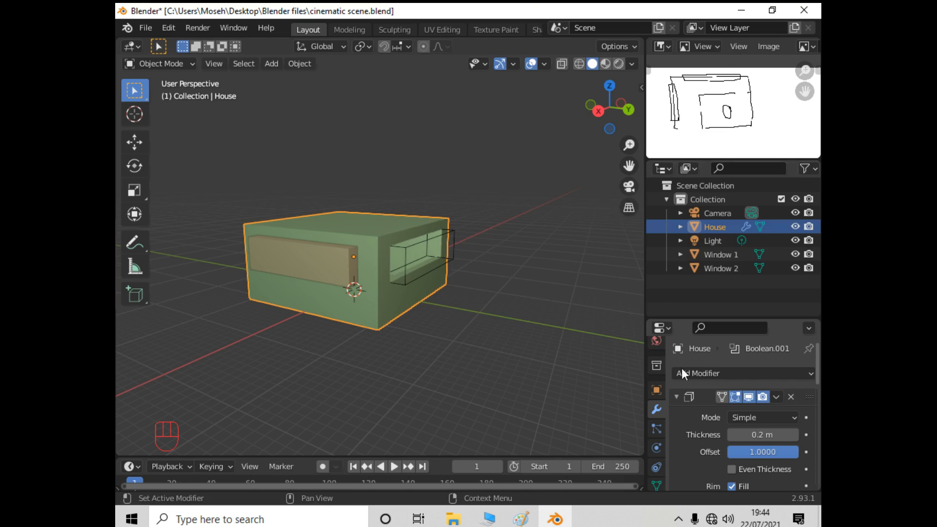
Assign Window 2 as the cutting object of the House's second Boolean modifier
{"action": "scroll", "coordinate": [707, 394], "scroll_direction": "down", "scroll_amount": 3}
{"action": "scroll", "coordinate": [706, 393], "scroll_direction": "down", "scroll_amount": 5}
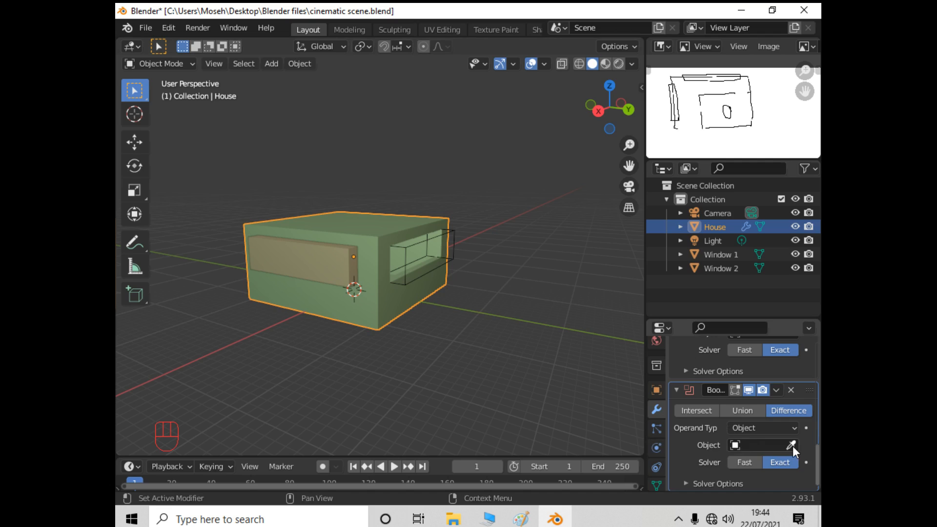
{"action": "left_click", "coordinate": [759, 443]}
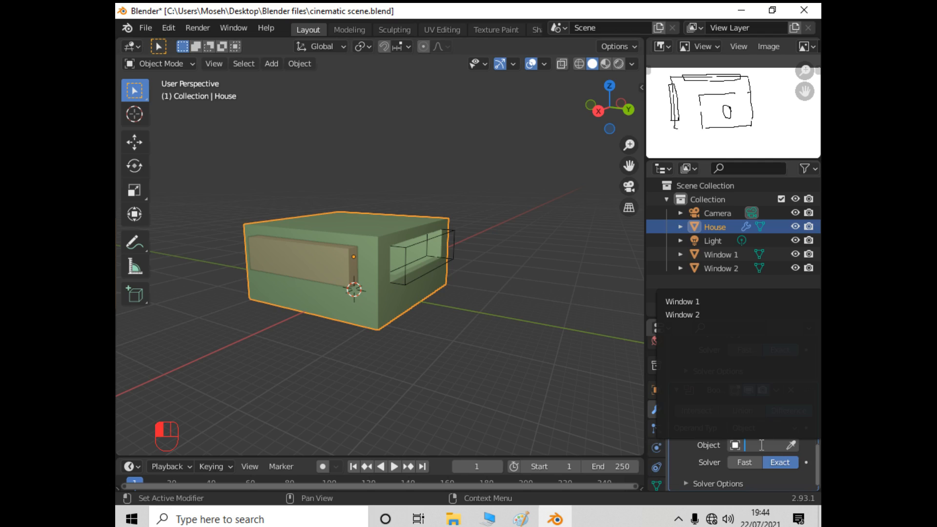
{"action": "left_click", "coordinate": [691, 314]}
{"action": "scroll", "coordinate": [734, 400], "scroll_direction": "up", "scroll_amount": 2}
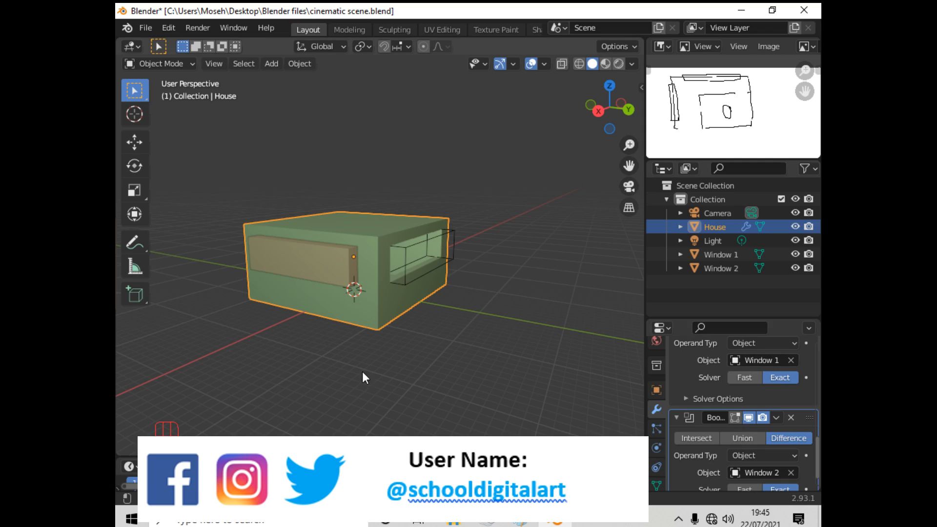
Set Window 2's viewport display to Bounds so that its opening in the House wall can be seen
{"action": "left_click", "coordinate": [326, 260]}
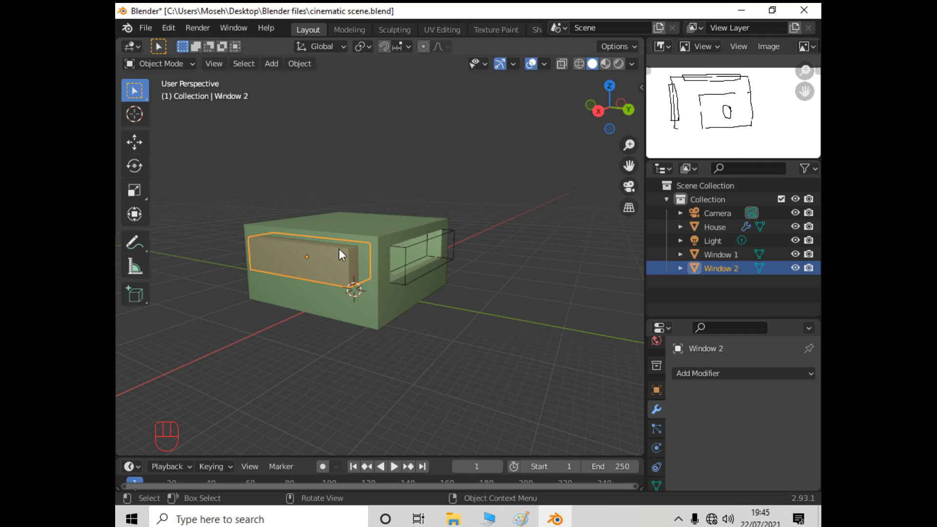
{"action": "left_click", "coordinate": [657, 391]}
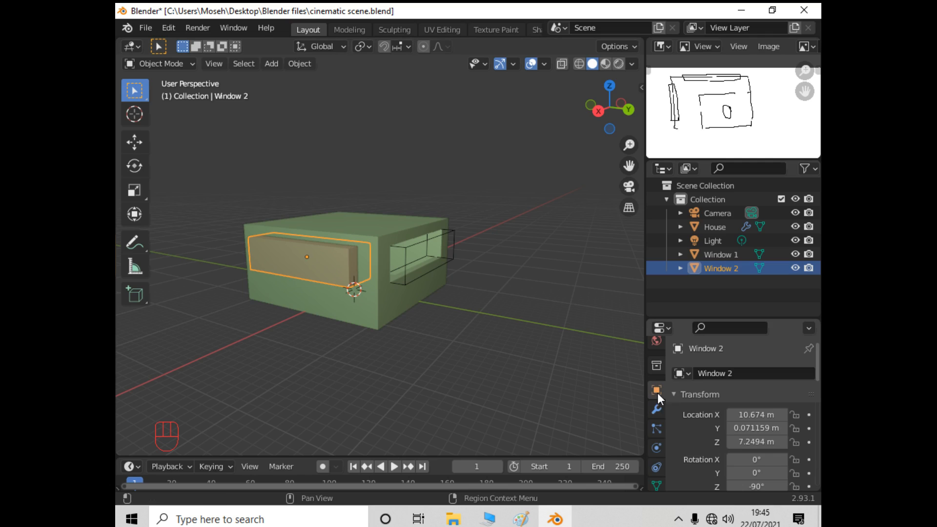
{"action": "scroll", "coordinate": [691, 422], "scroll_direction": "down", "scroll_amount": 10}
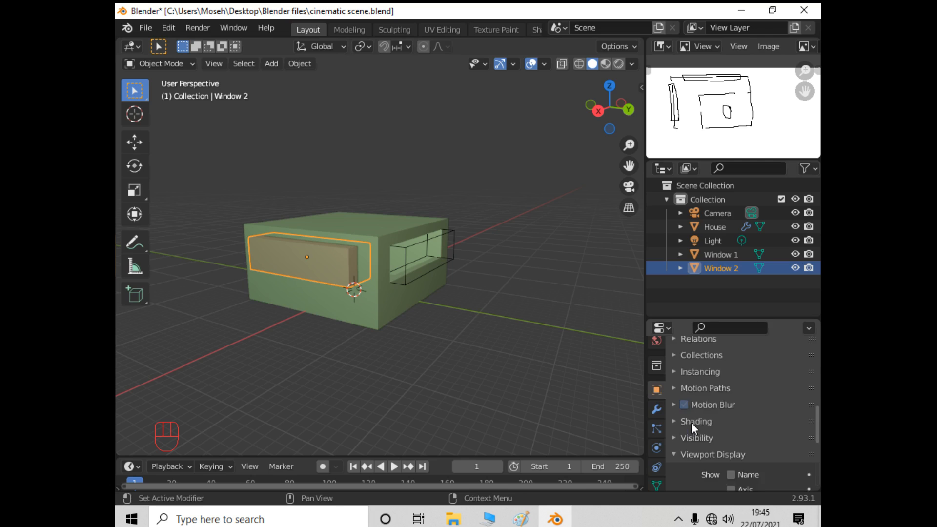
{"action": "scroll", "coordinate": [690, 428], "scroll_direction": "up", "scroll_amount": 3}
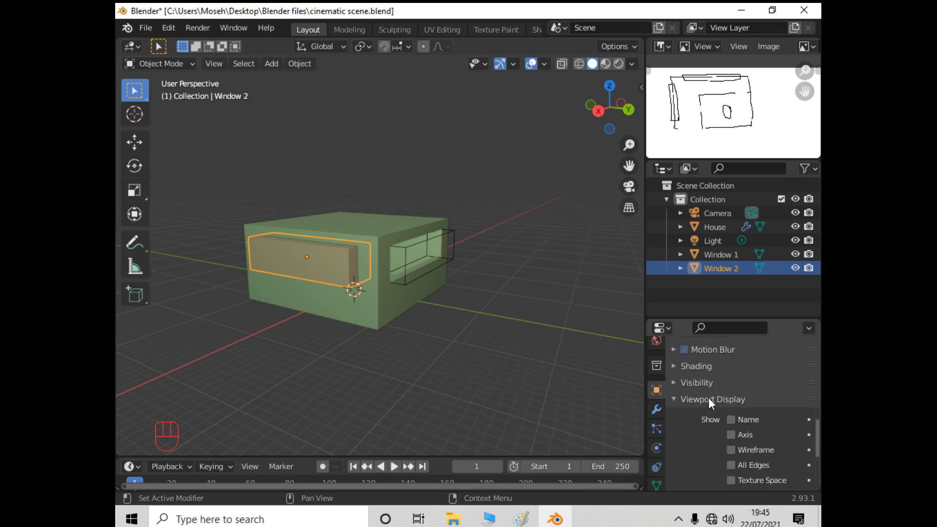
{"action": "scroll", "coordinate": [685, 440], "scroll_direction": "down", "scroll_amount": 4}
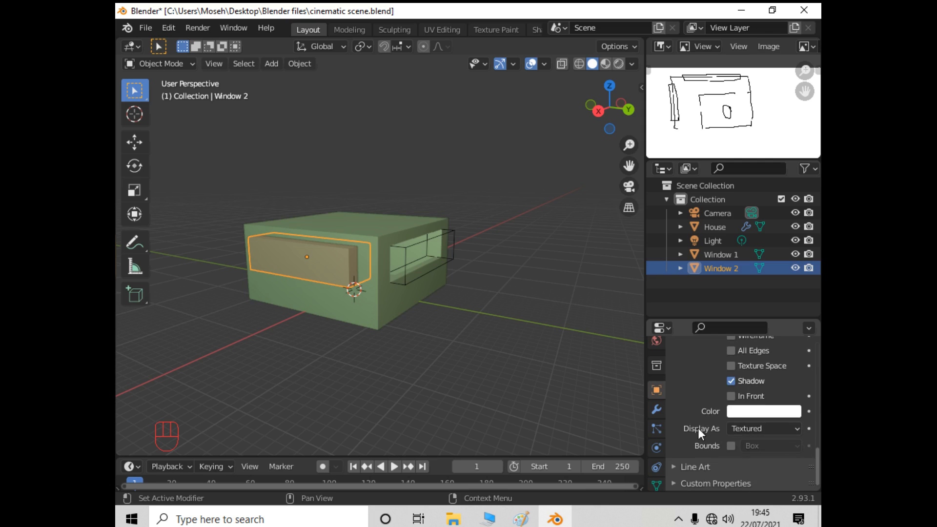
{"action": "left_click", "coordinate": [739, 427]}
{"action": "left_click", "coordinate": [744, 413]}
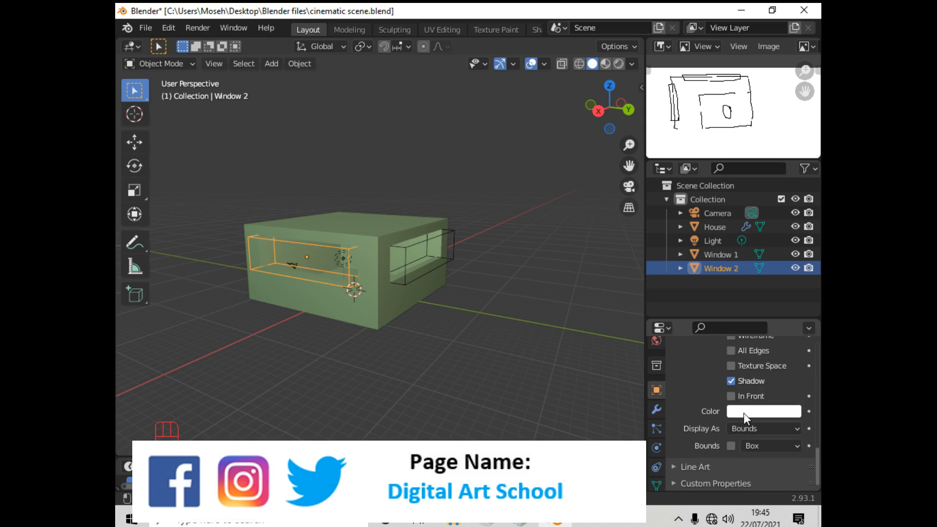
Examine both window openings in the House walls from several sides in solid shading
{"action": "middle_click_drag", "start_coordinate": [256, 358], "coordinate": [350, 353]}
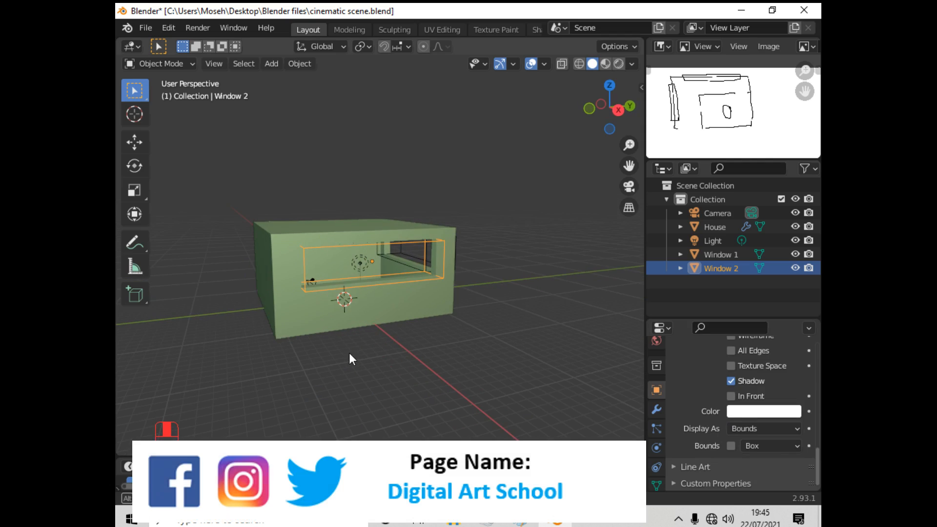
{"action": "middle_click_drag", "start_coordinate": [610, 388], "coordinate": [334, 359]}
{"action": "middle_click_drag", "start_coordinate": [376, 327], "coordinate": [432, 340]}
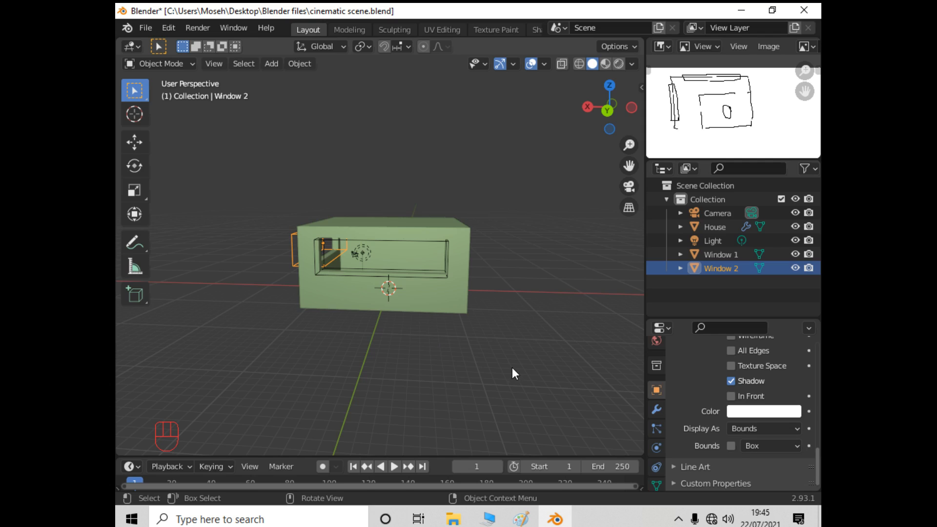
{"action": "middle_click_drag", "start_coordinate": [511, 367], "coordinate": [439, 370]}
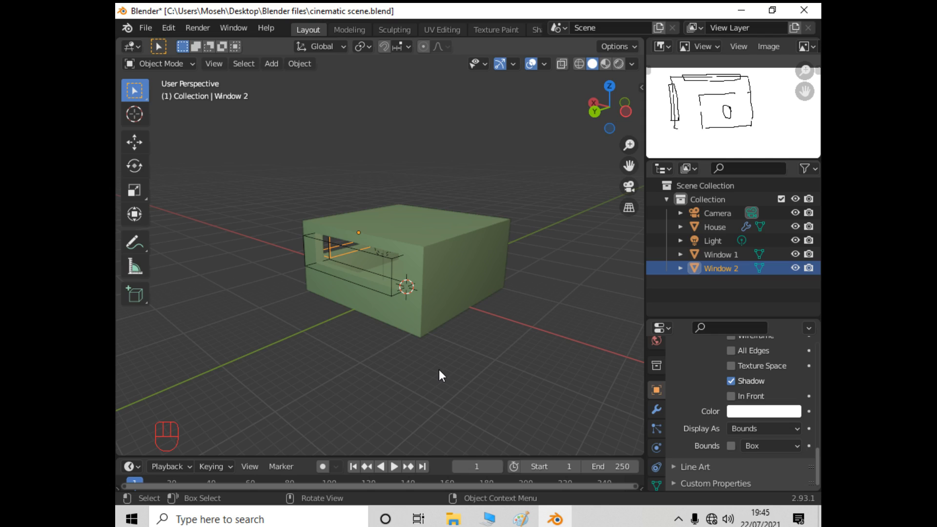
{"action": "middle_click_drag", "start_coordinate": [449, 354], "coordinate": [362, 327]}
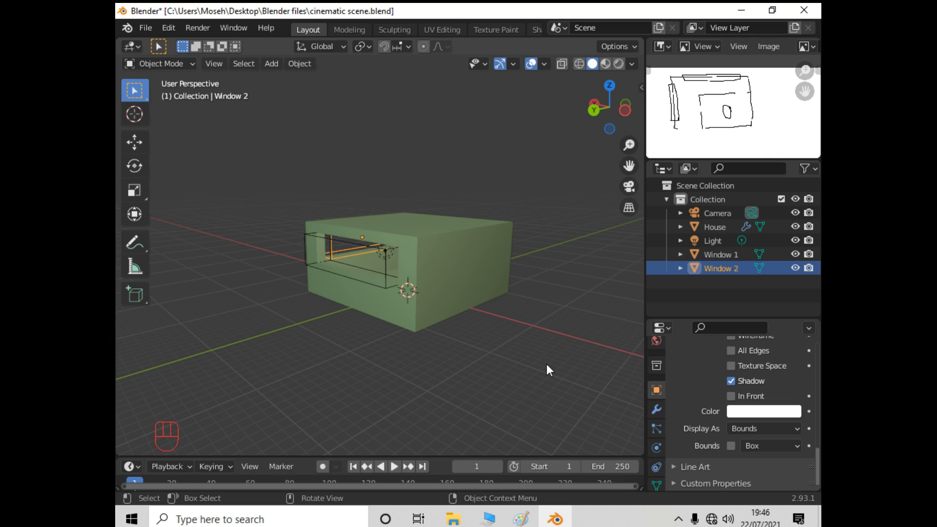
{"action": "middle_click_drag", "start_coordinate": [399, 358], "coordinate": [375, 356]}
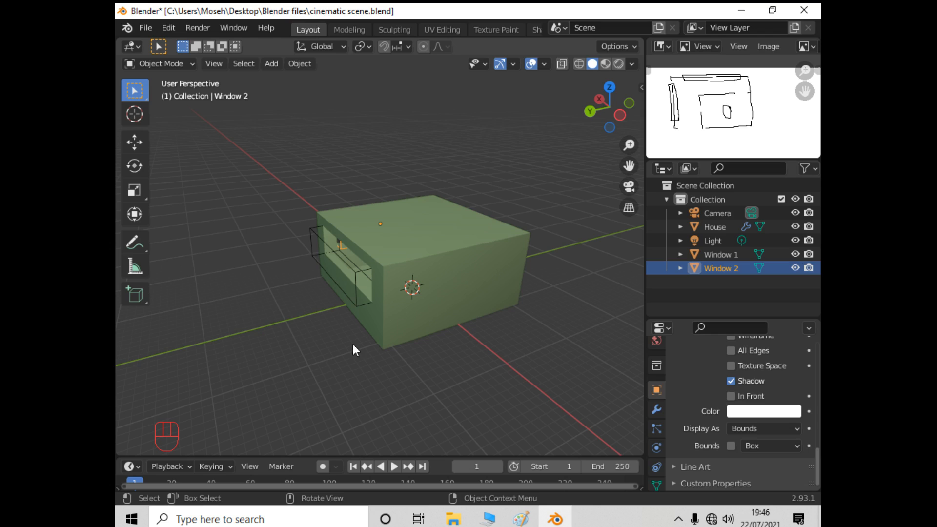
{"action": "scroll", "coordinate": [433, 372], "scroll_direction": "down", "scroll_amount": 3}
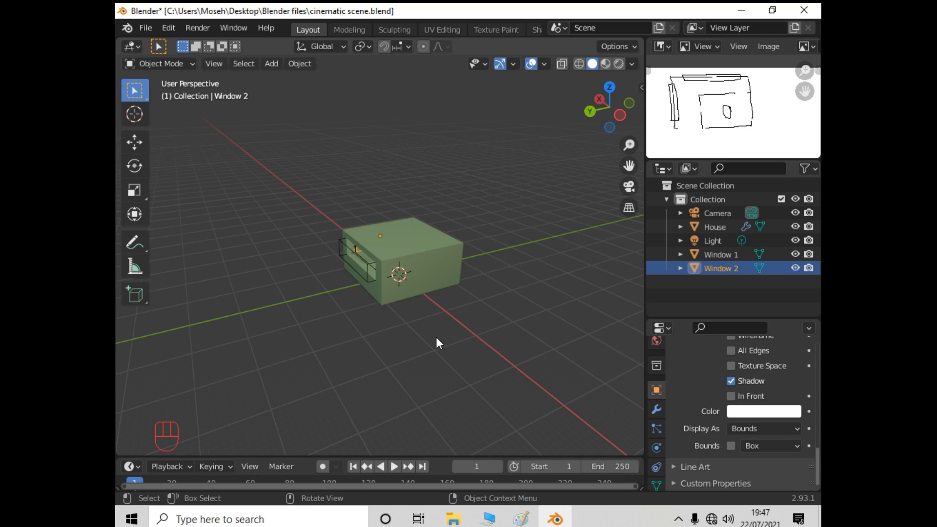
{"action": "mouse_move", "coordinate": [448, 526]}
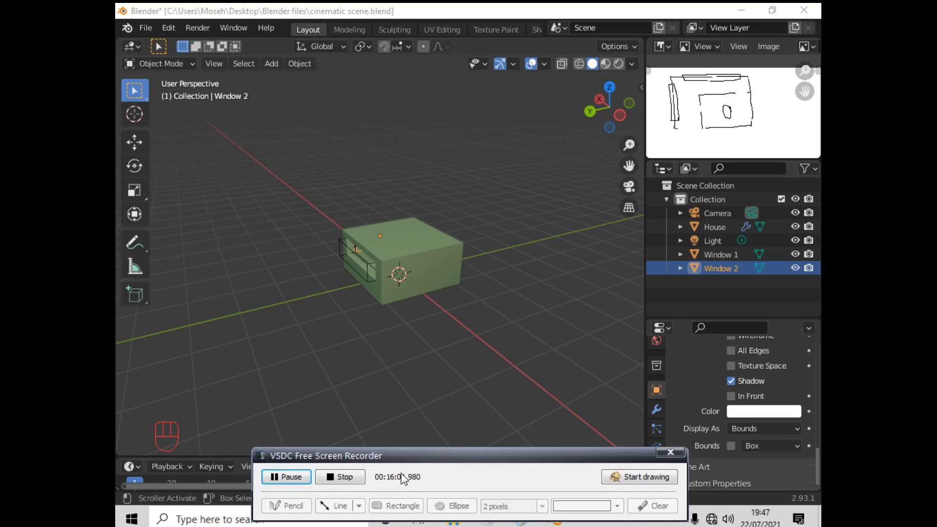